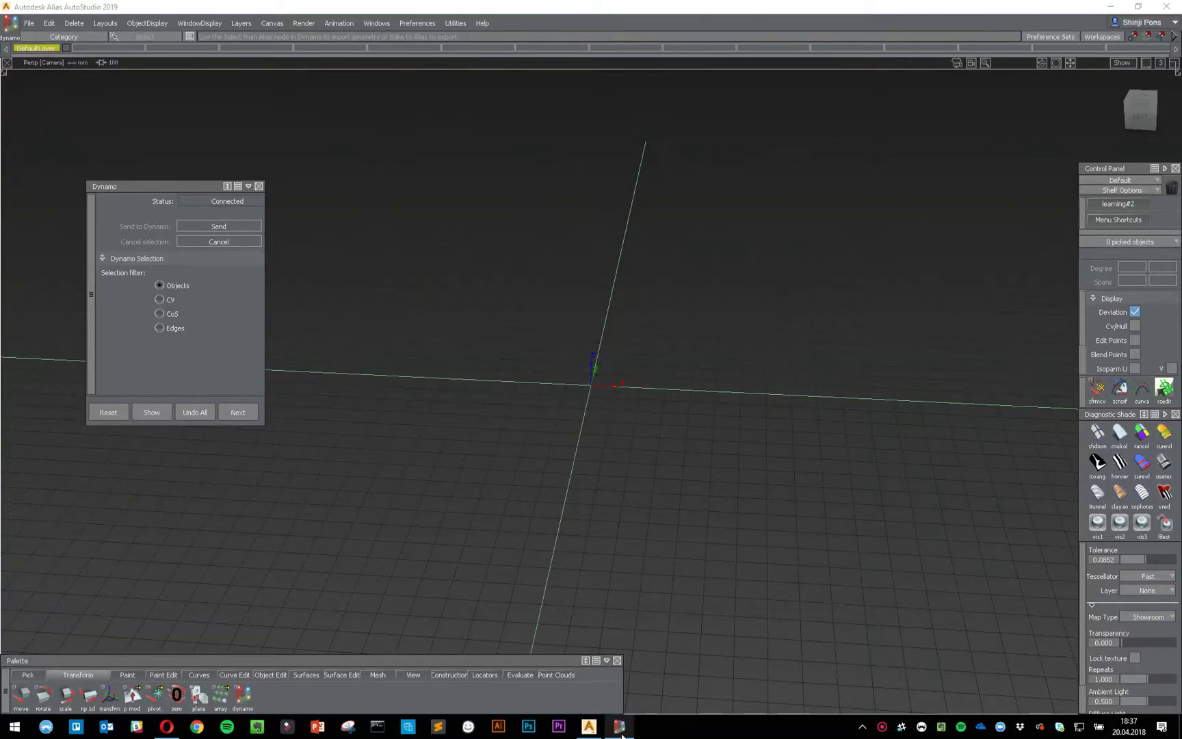
Step: Bring the Dynamo window with the random-sphere graph to the front from the taskbar
mouse_move(620, 728)
left_click(656, 654)
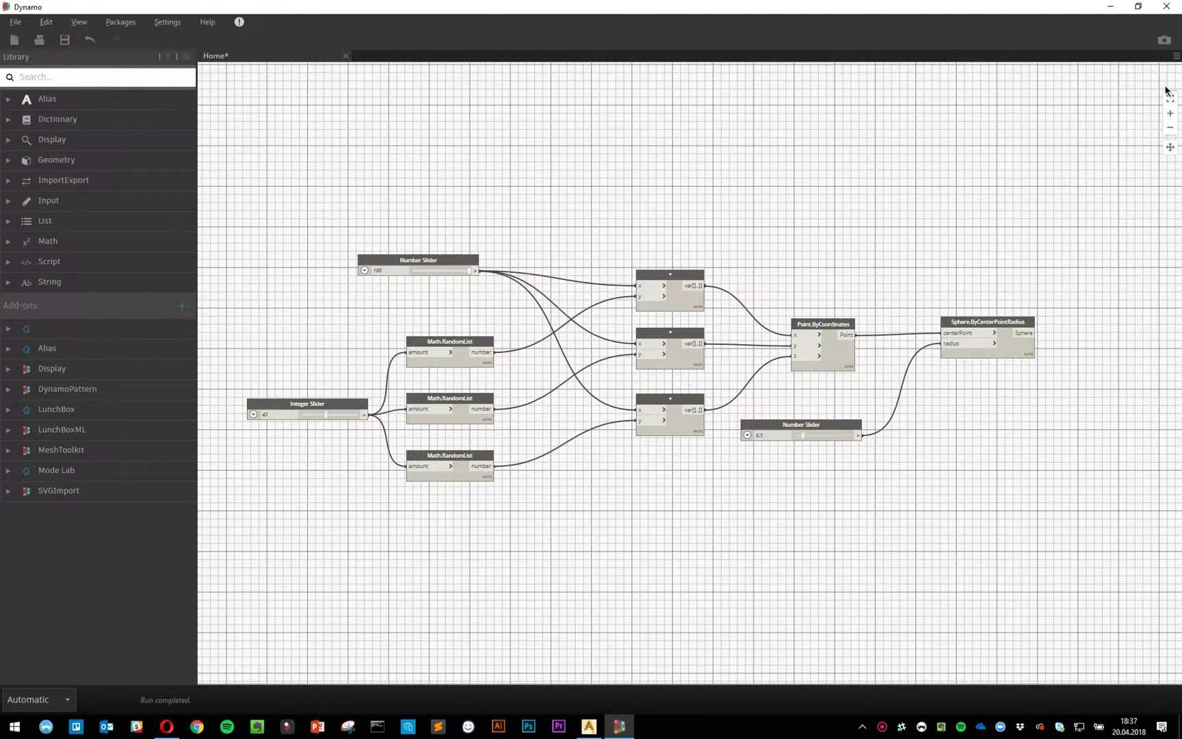
middle_click_drag(943, 178, 947, 205)
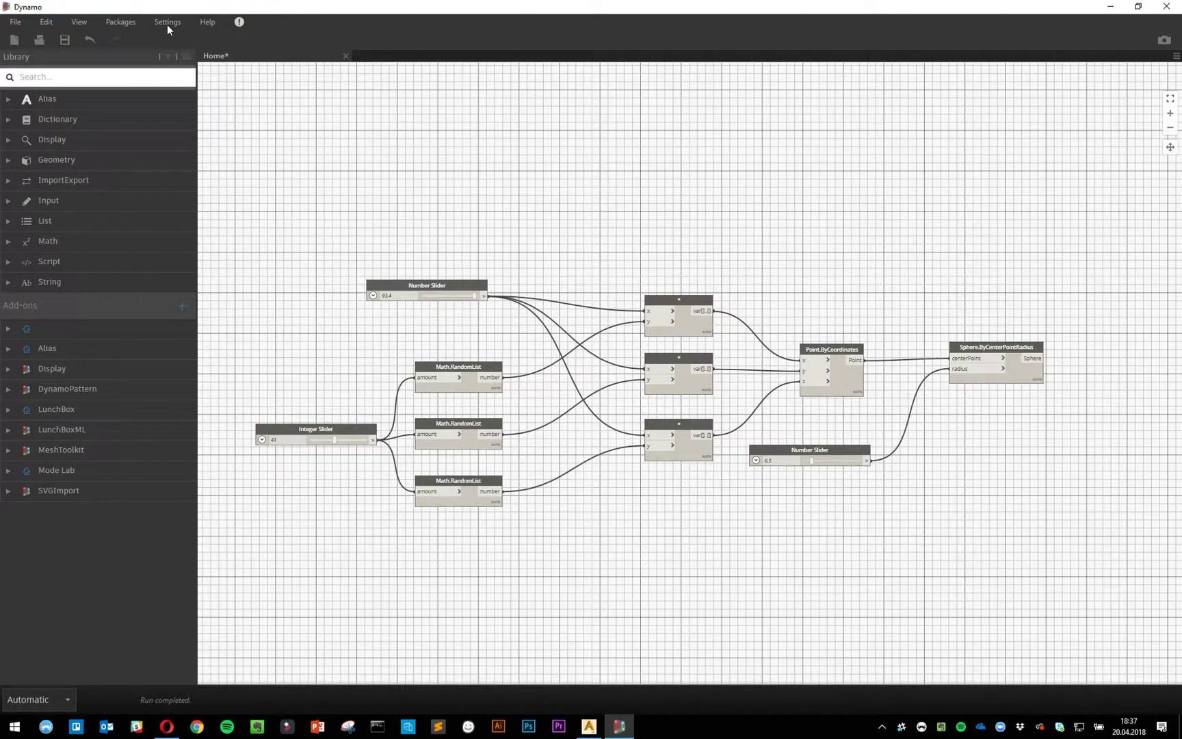
Step: Enable the Background Preview and nudge the top multiply node slightly right
left_click(87, 22)
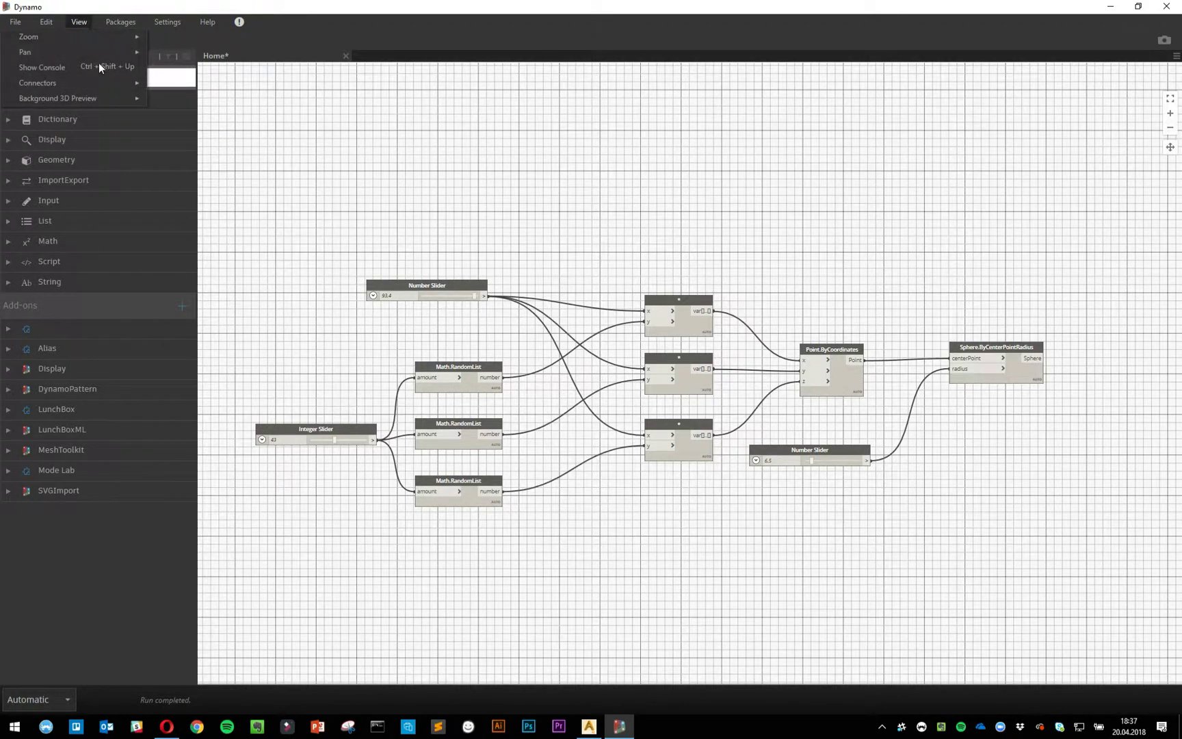
mouse_move(110, 97)
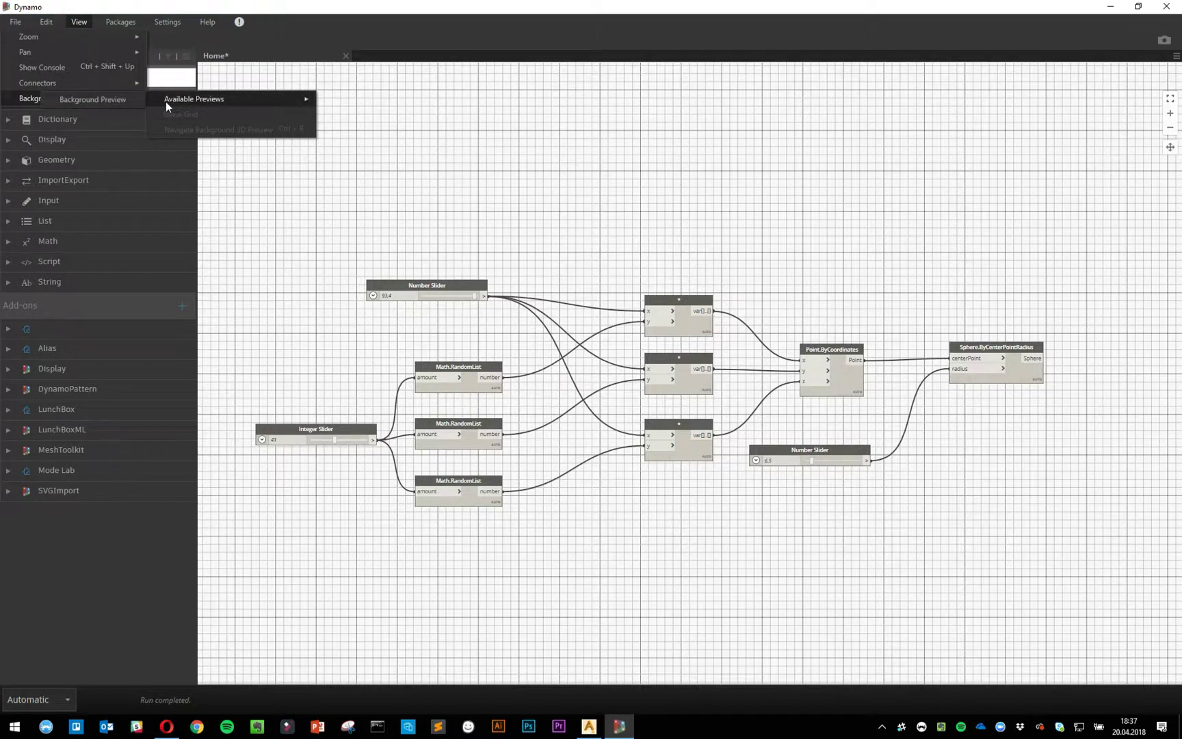
left_click(105, 100)
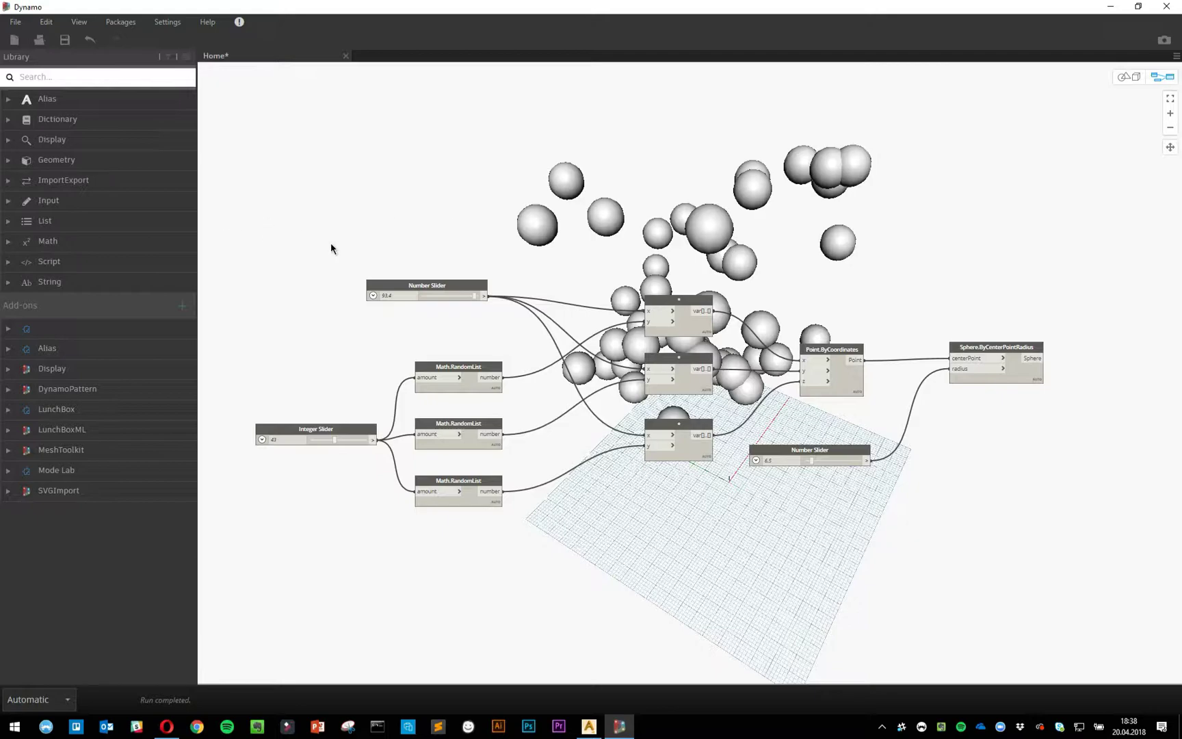
left_click_drag(700, 333, 707, 331)
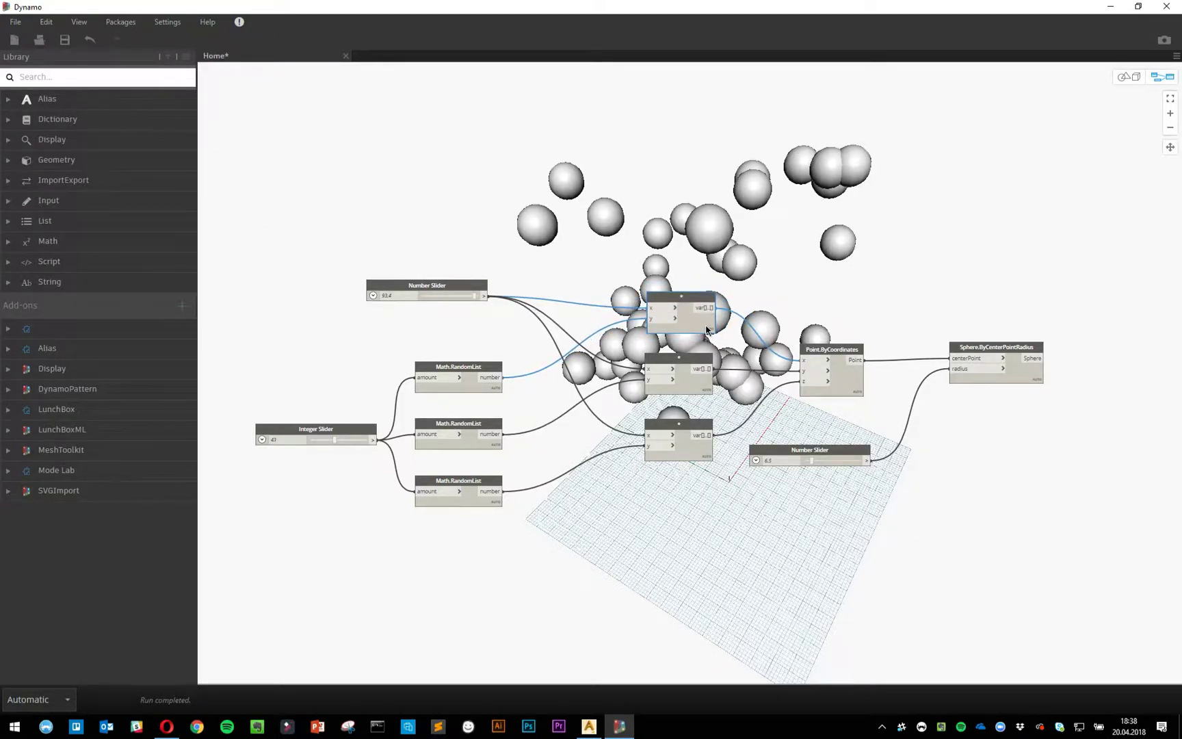
Step: Toggle between graph editing and 3D navigation, finishing in 3D preview navigation mode
left_click(1133, 78)
left_click(1161, 79)
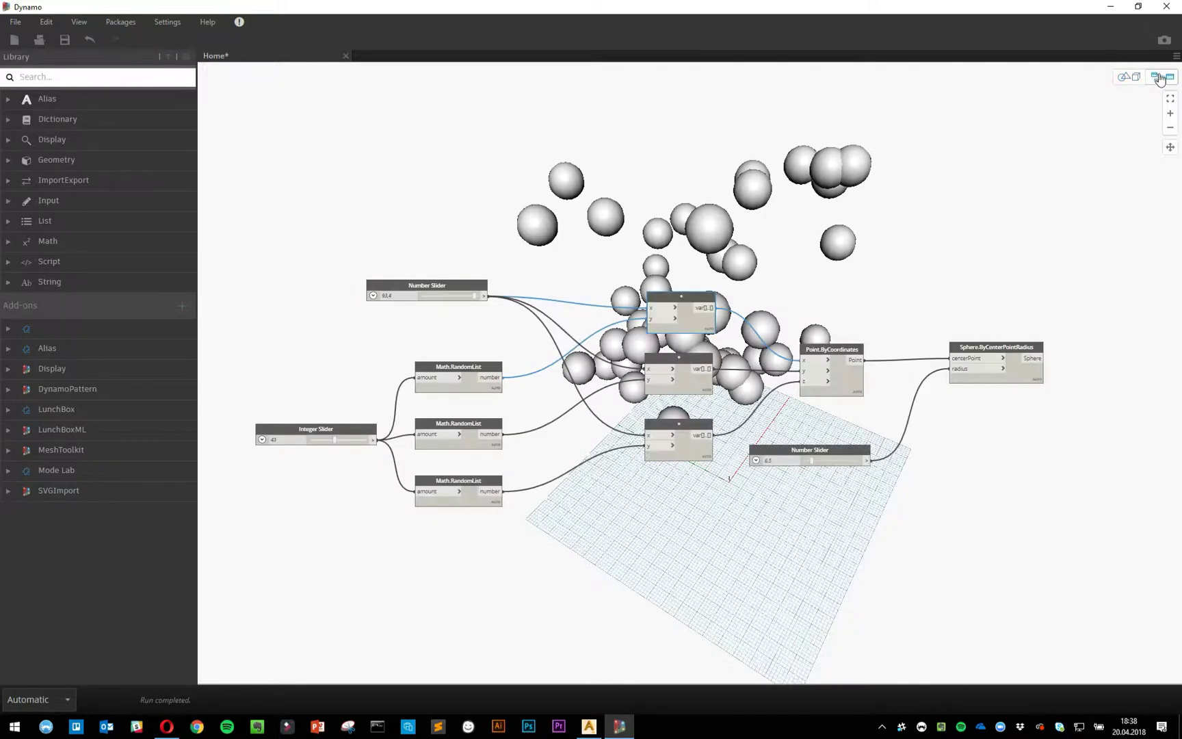
left_click(1130, 77)
left_click(1133, 79)
left_click(1133, 80)
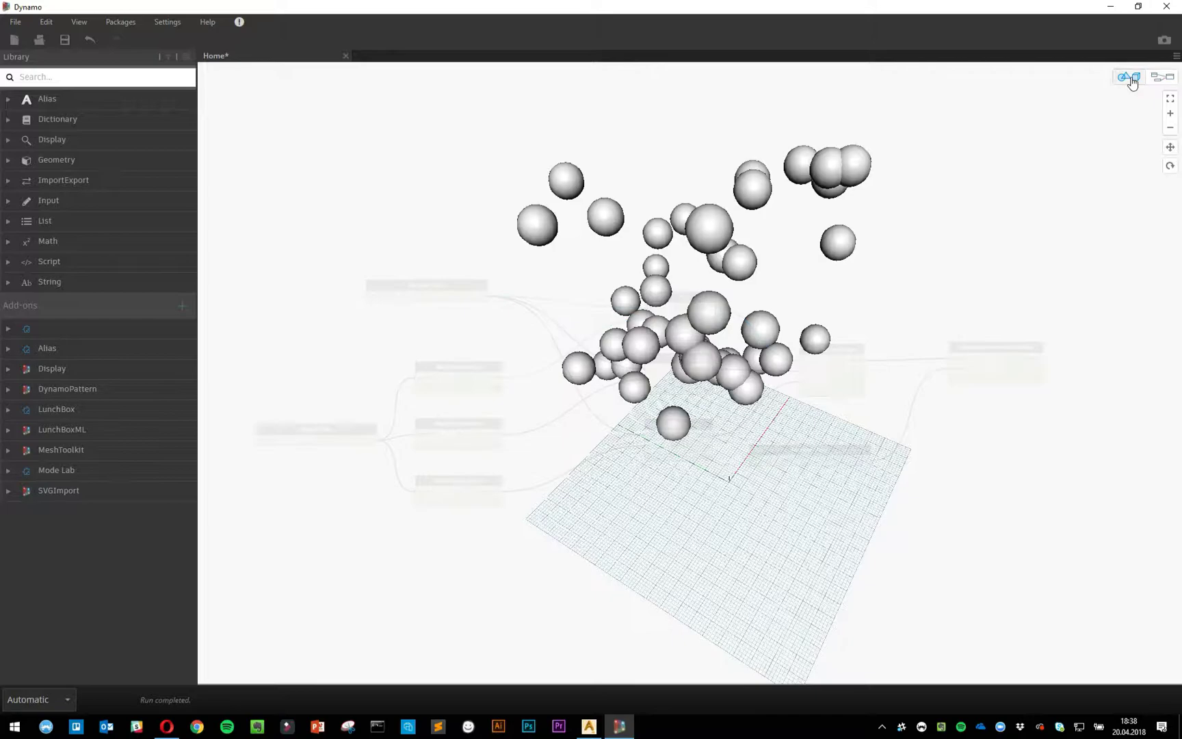
left_click(1131, 80)
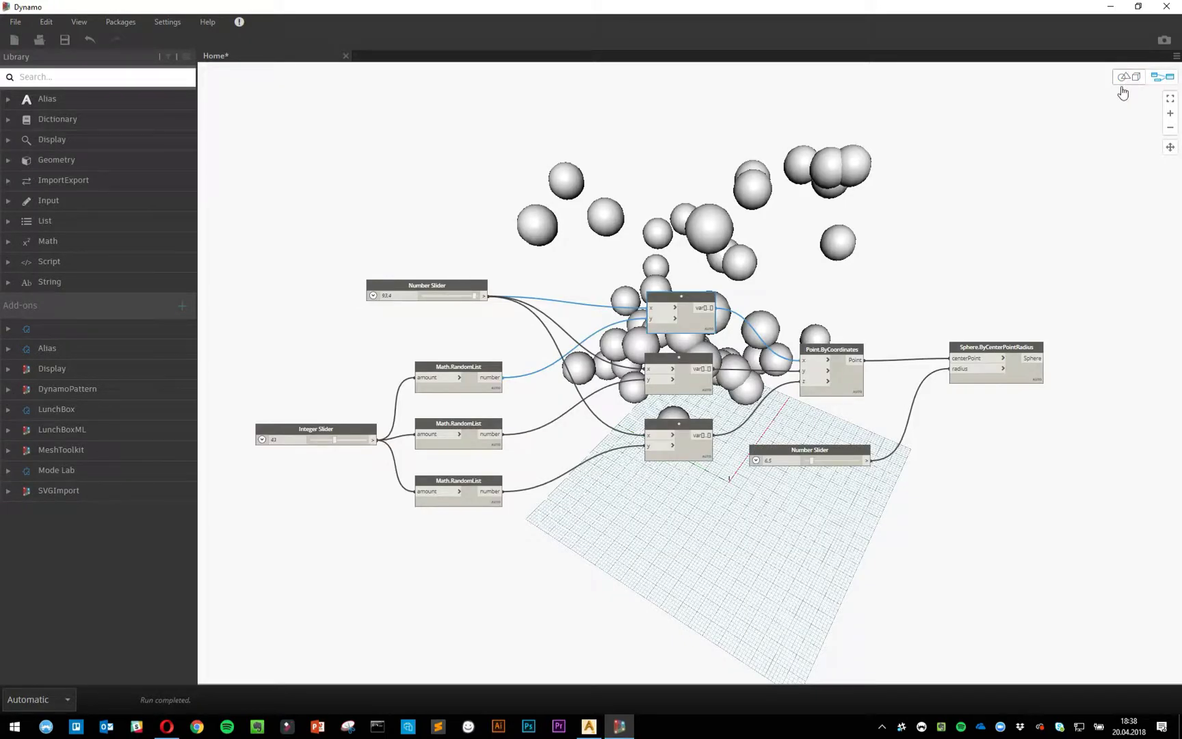
left_click(1129, 78)
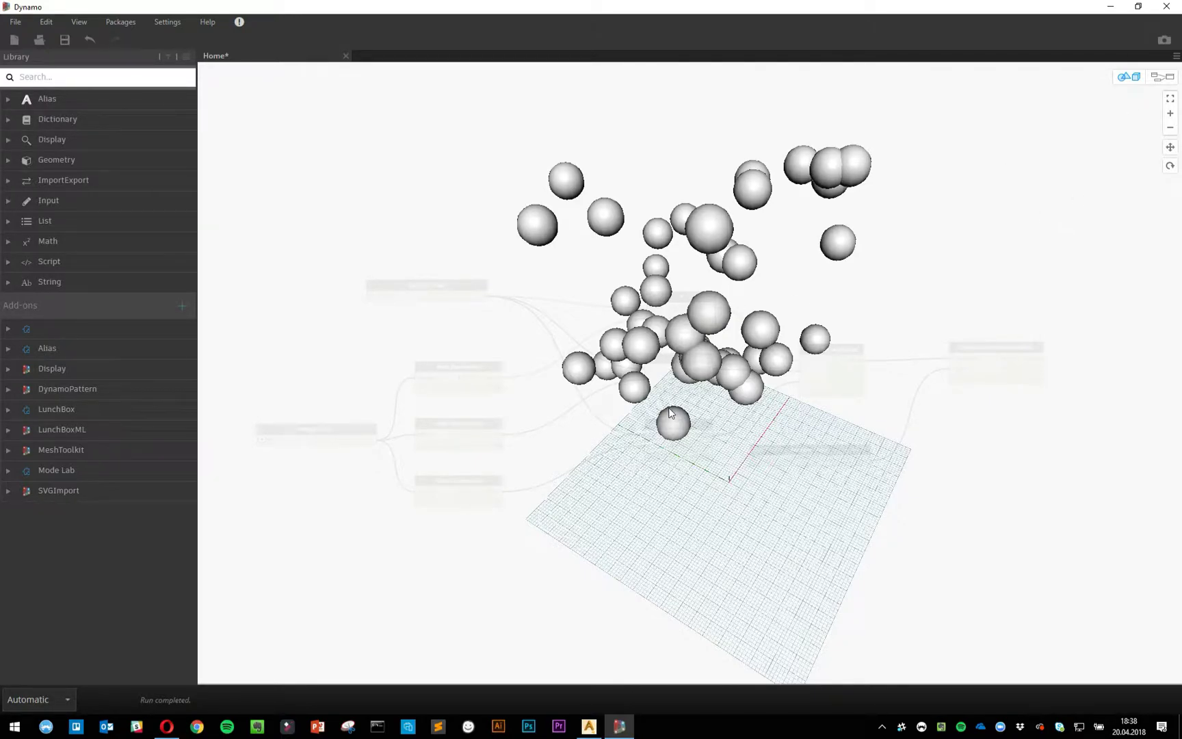
Step: Orbit, pan and zoom the 3D preview to view the sphere cloud obliquely
mouse_move(670, 408)
right_mouse_down()
mouse_move(802, 403)
mouse_move(864, 381)
mouse_move(878, 419)
mouse_move(837, 427)
mouse_move(667, 399)
right_mouse_up()
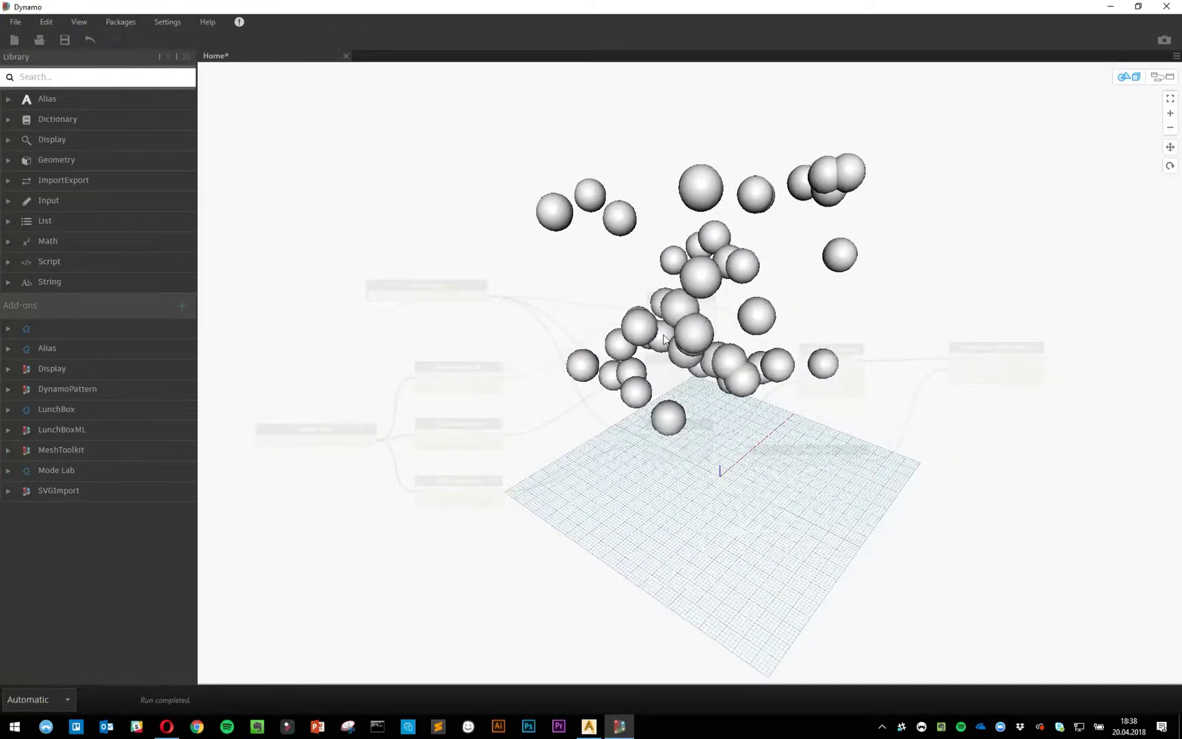
right_click_drag(730, 287, 686, 373)
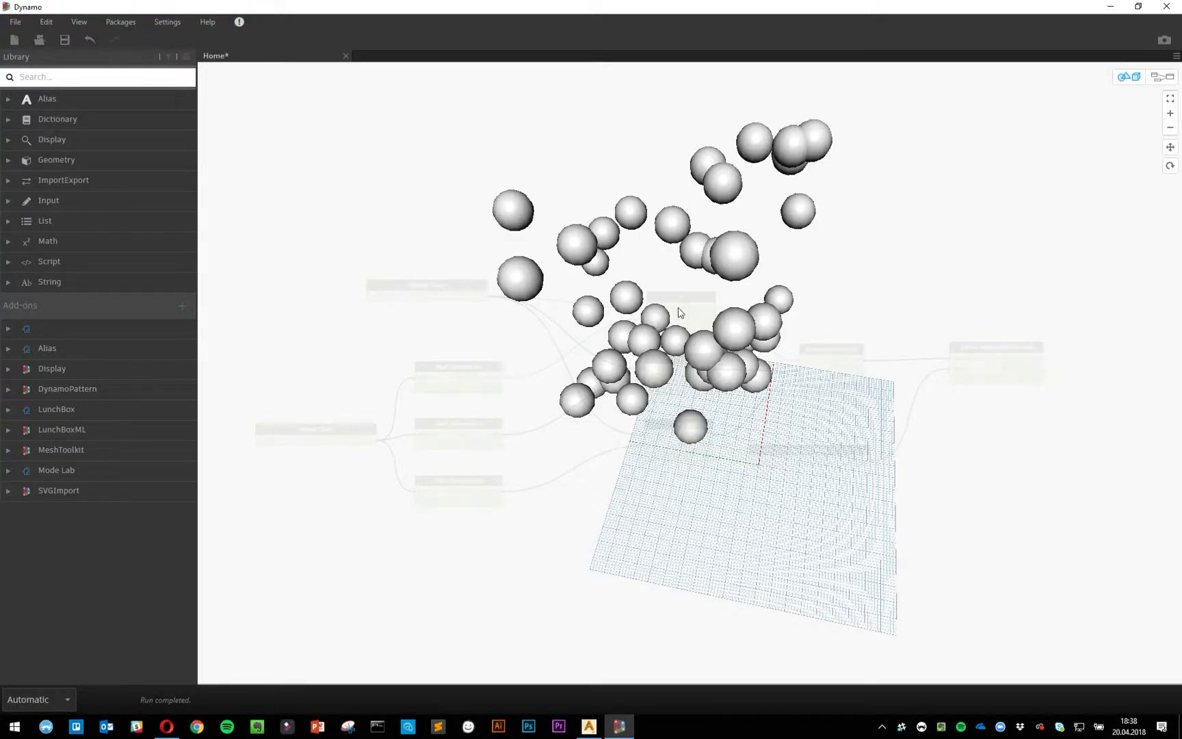
middle_click_drag(677, 303, 579, 306)
right_click_drag(578, 305, 651, 323)
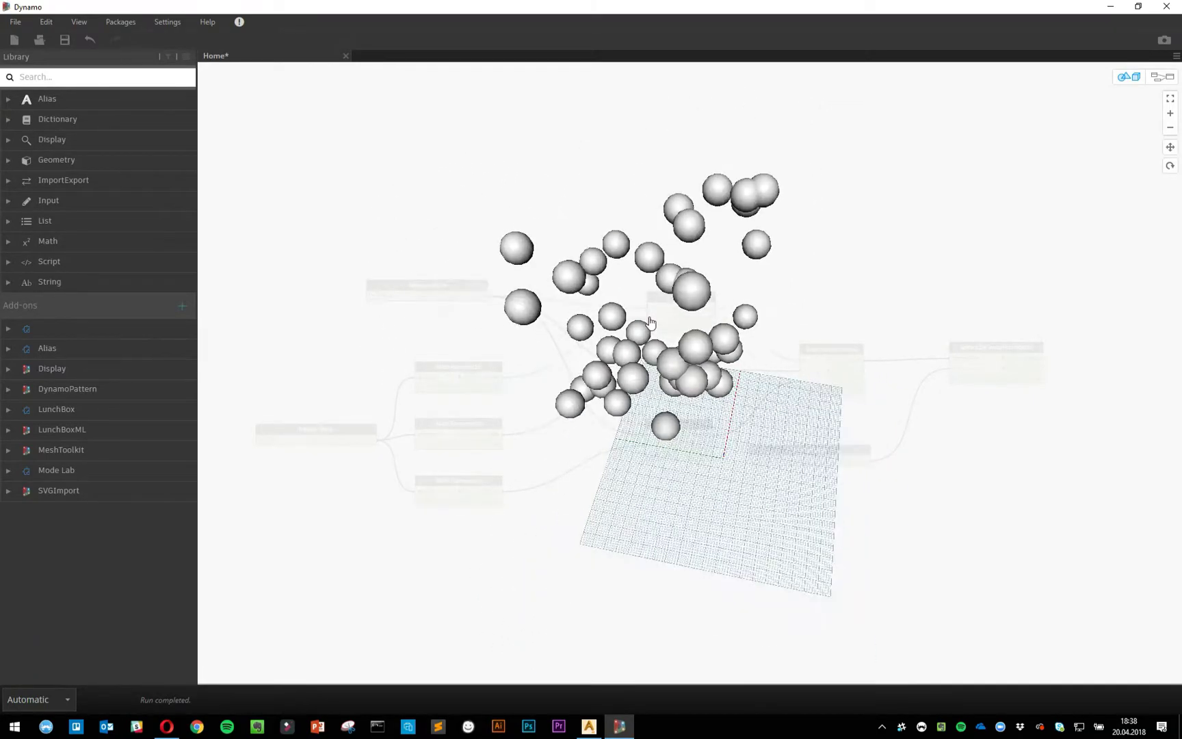
scroll(650, 327, "up", 3)
scroll(650, 333, "down", 3)
scroll(650, 332, "up", 3)
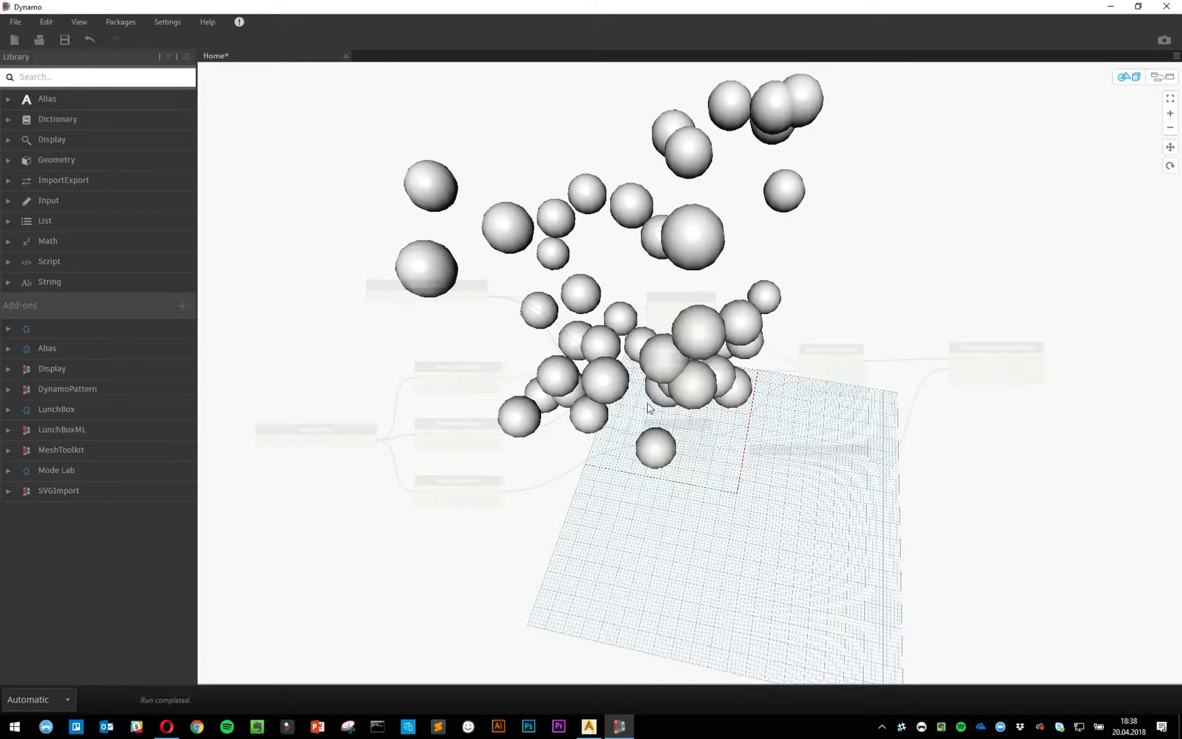
Step: Keep orbiting and zooming around the spheres, dismiss a stray context menu, and pan right
right_click_drag(652, 351, 660, 348)
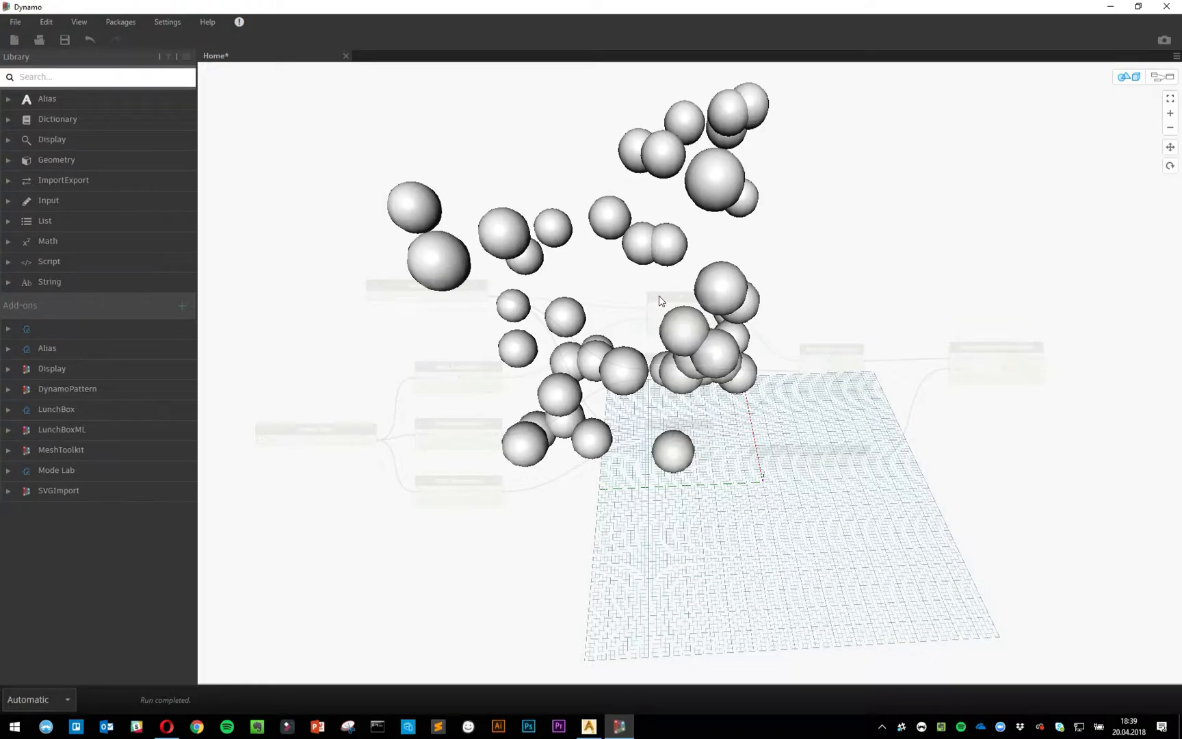
right_click_drag(658, 306, 650, 321)
scroll(650, 321, "down", 8)
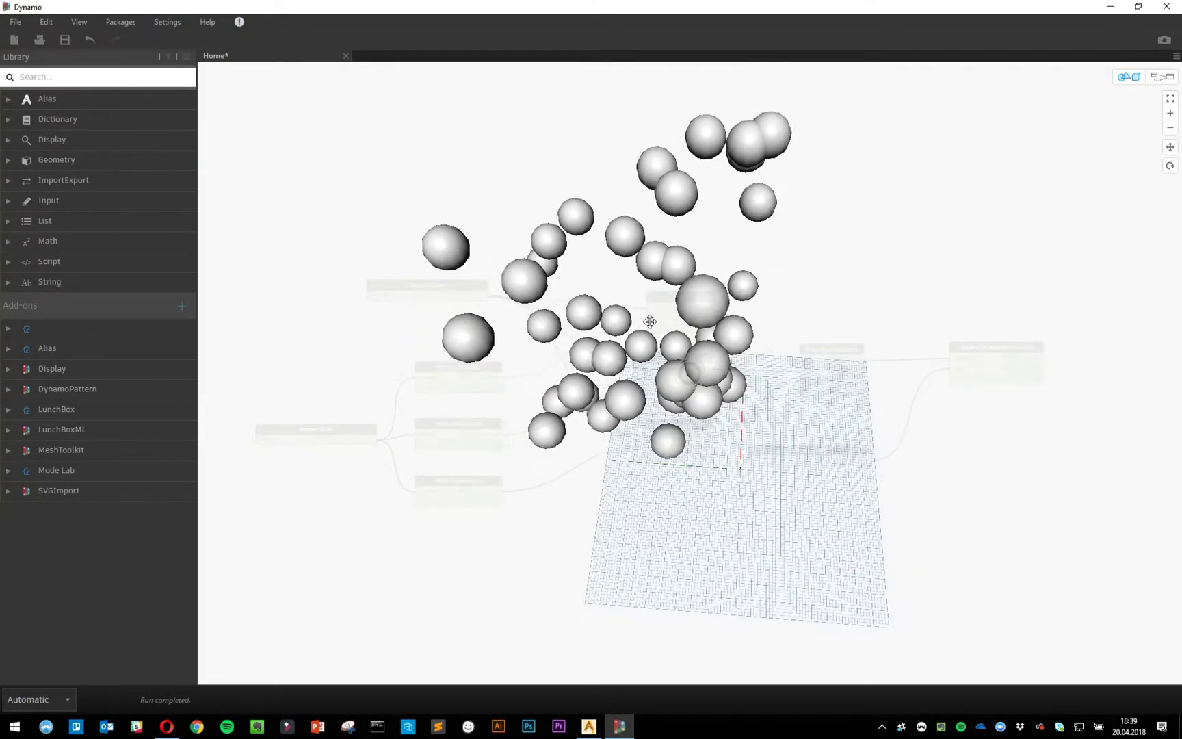
scroll(650, 321, "up", 10)
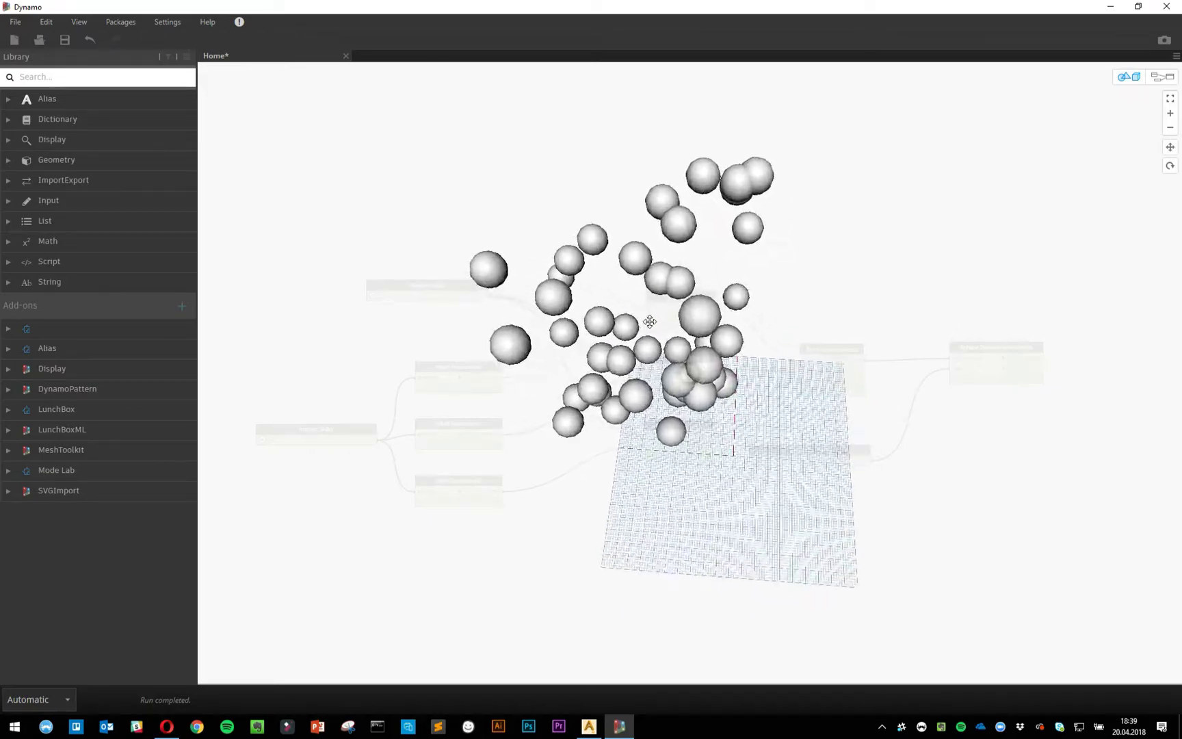
scroll(650, 322, "down", 2)
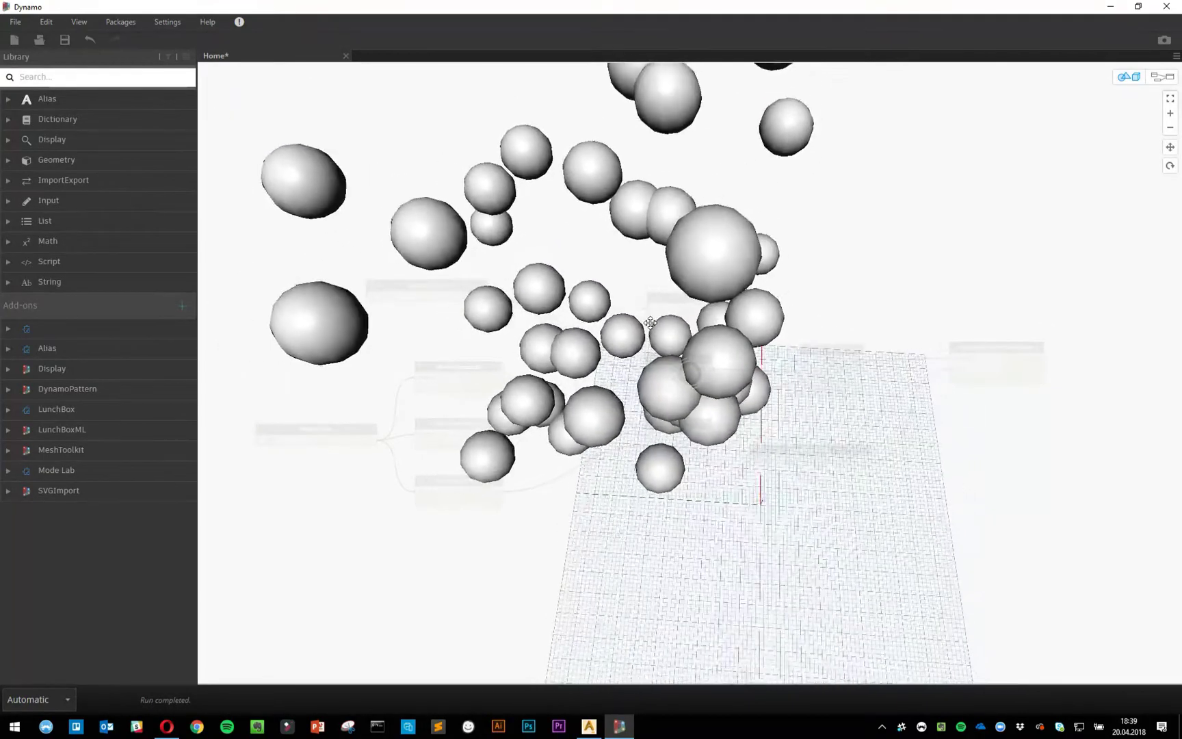
right_click_drag(650, 322, 664, 319)
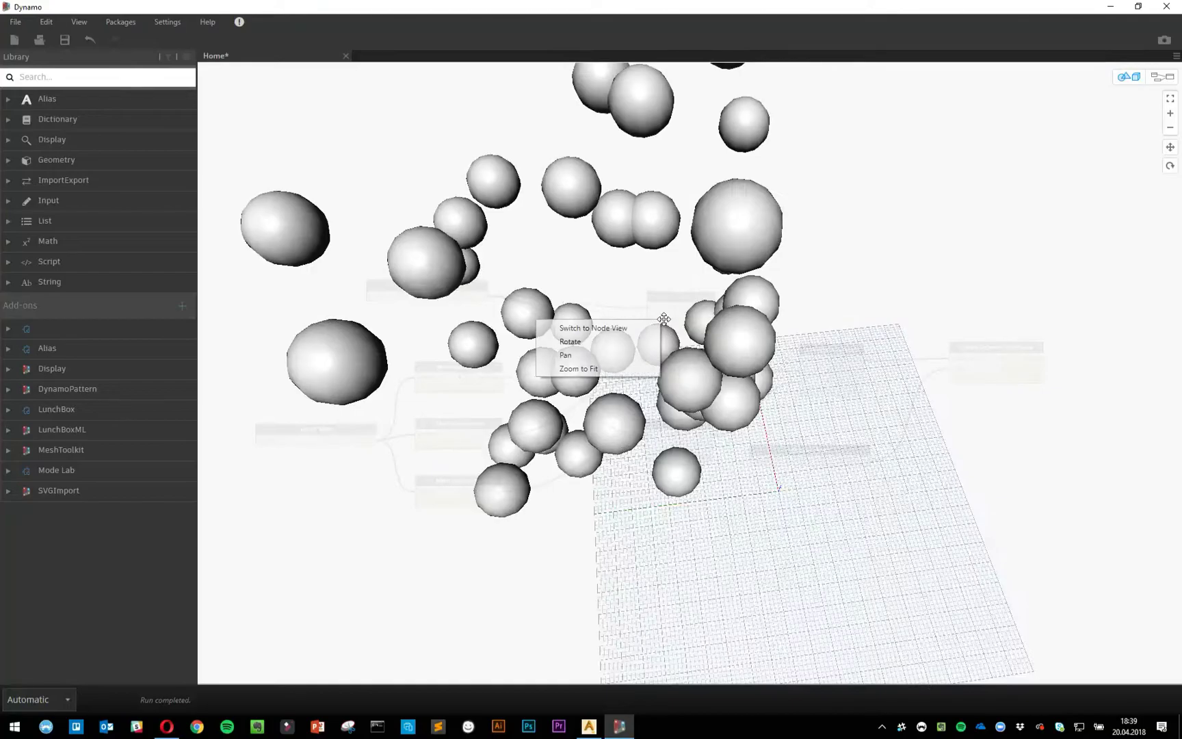
left_click(641, 265)
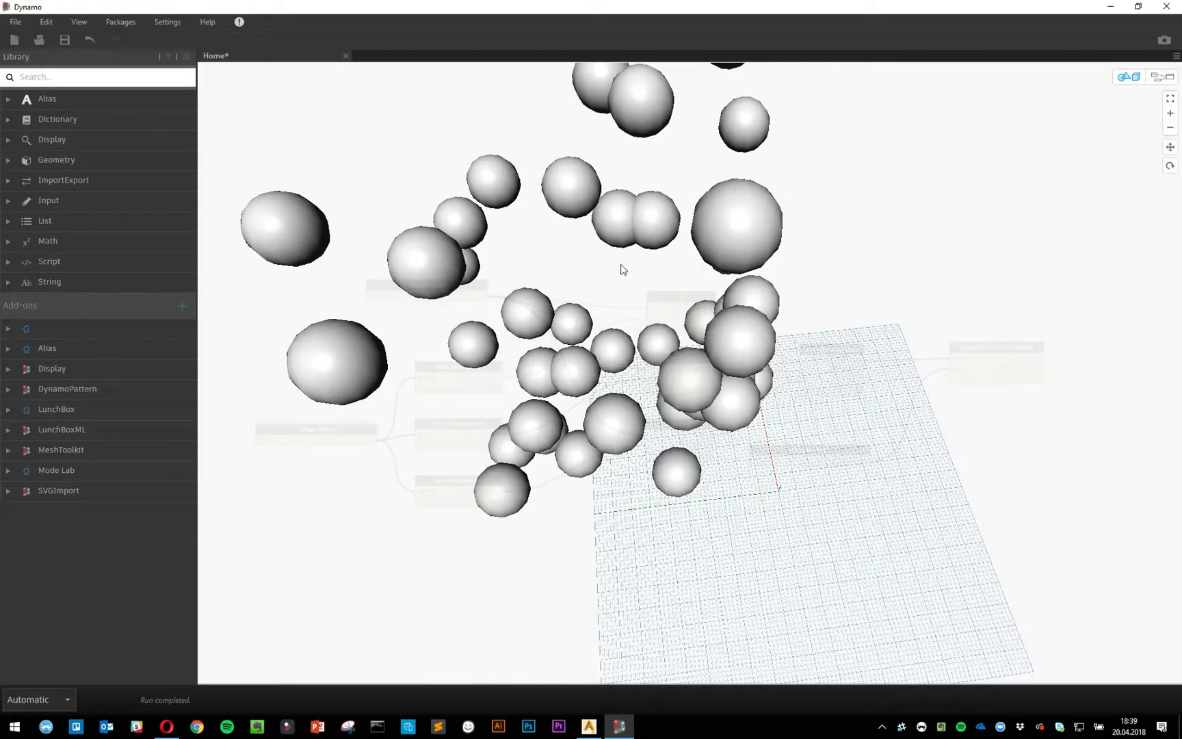
right_click_drag(622, 269, 720, 255)
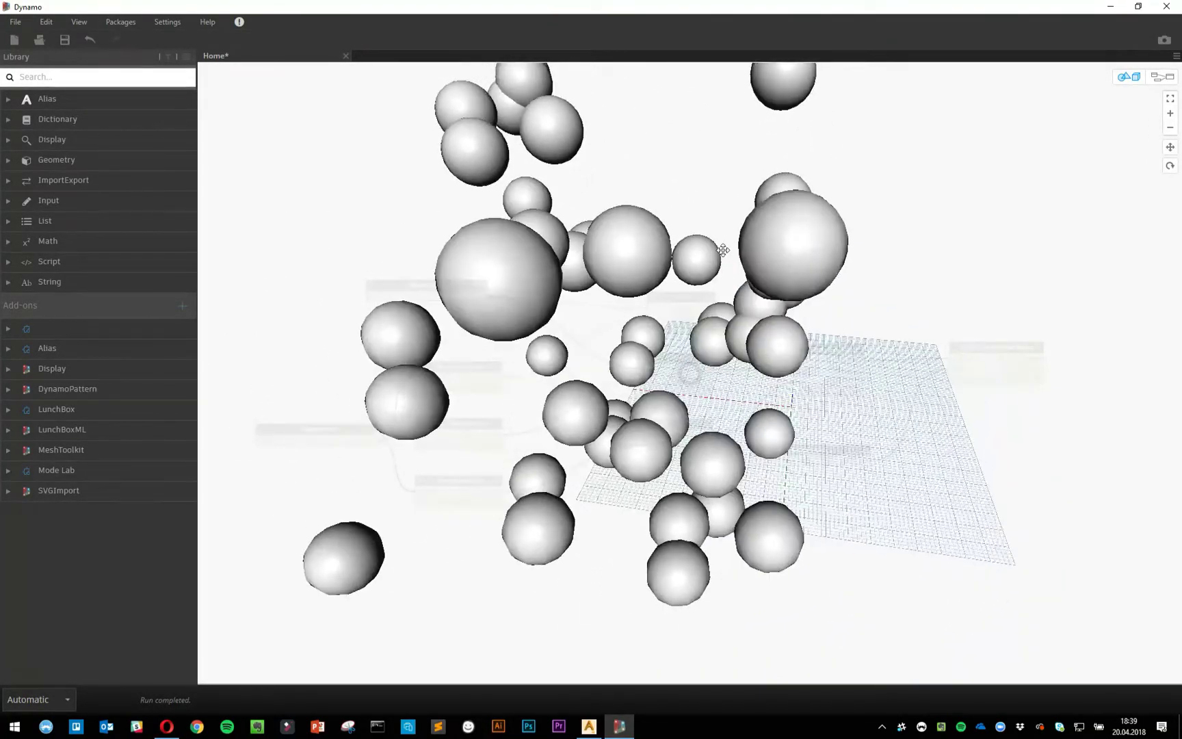
right_click_drag(663, 300, 576, 341)
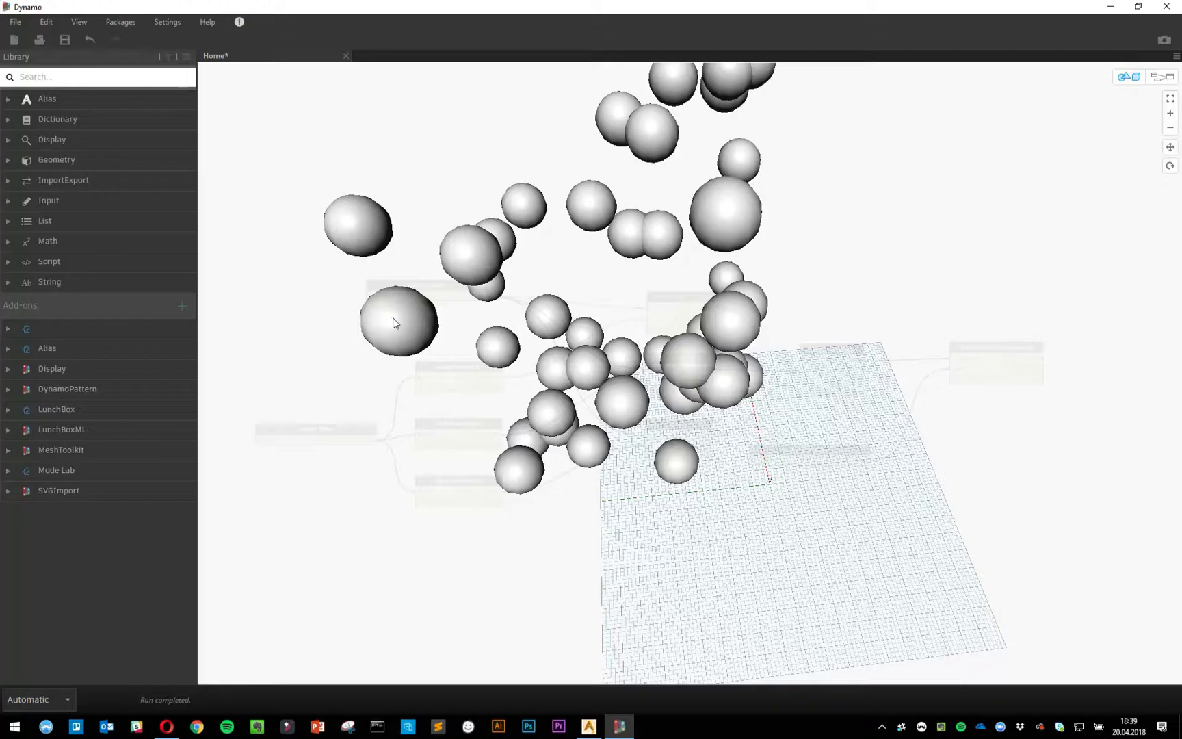
middle_click_drag(396, 322, 415, 333)
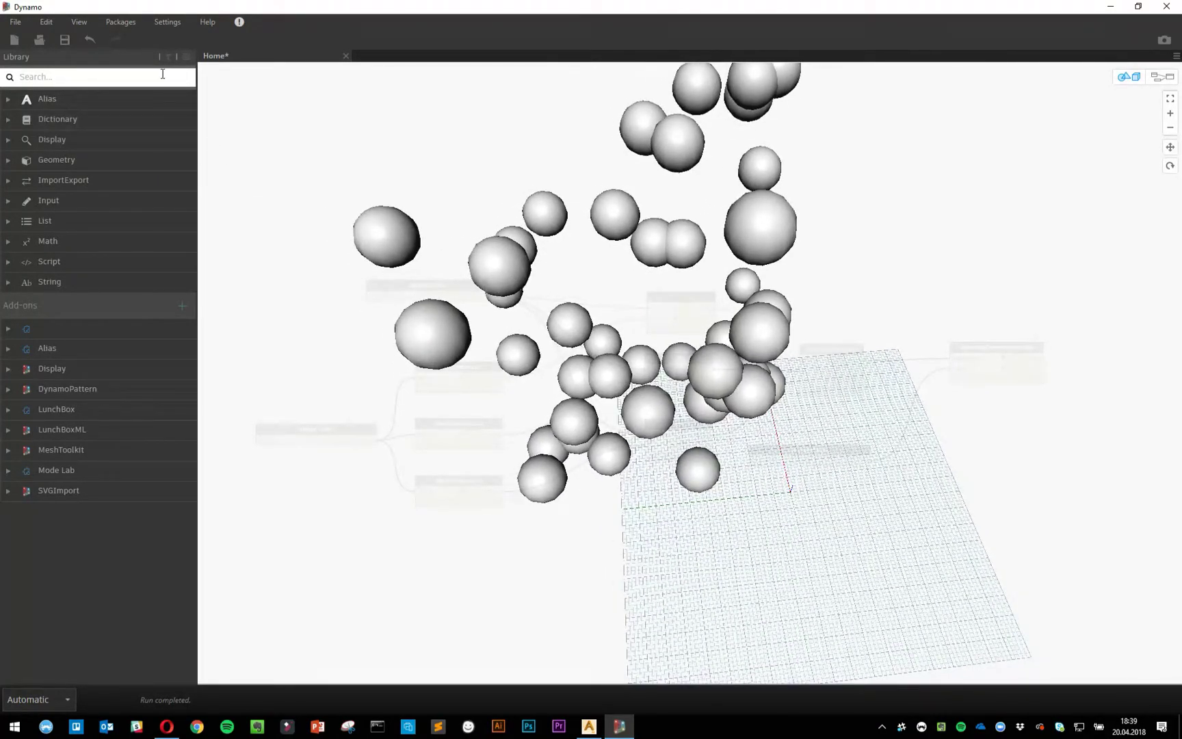
left_click(84, 19)
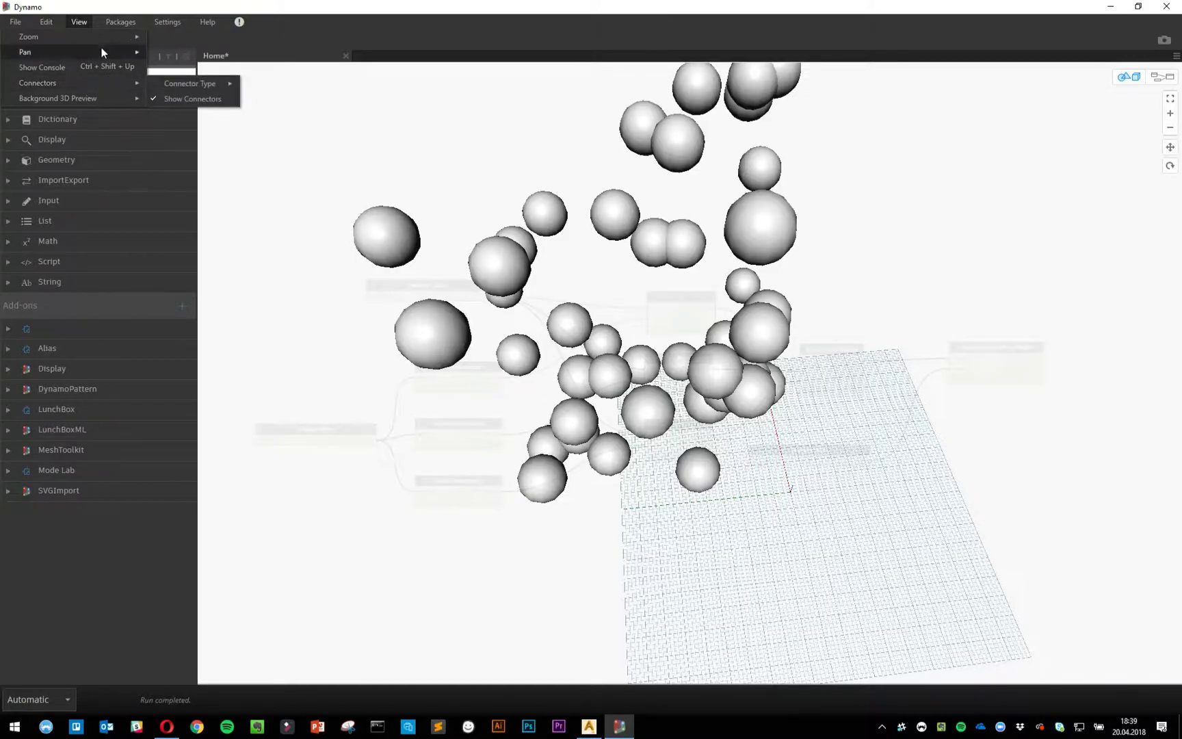
Step: Turn the Render Precision slider in Settings down near its low end
left_click(167, 22)
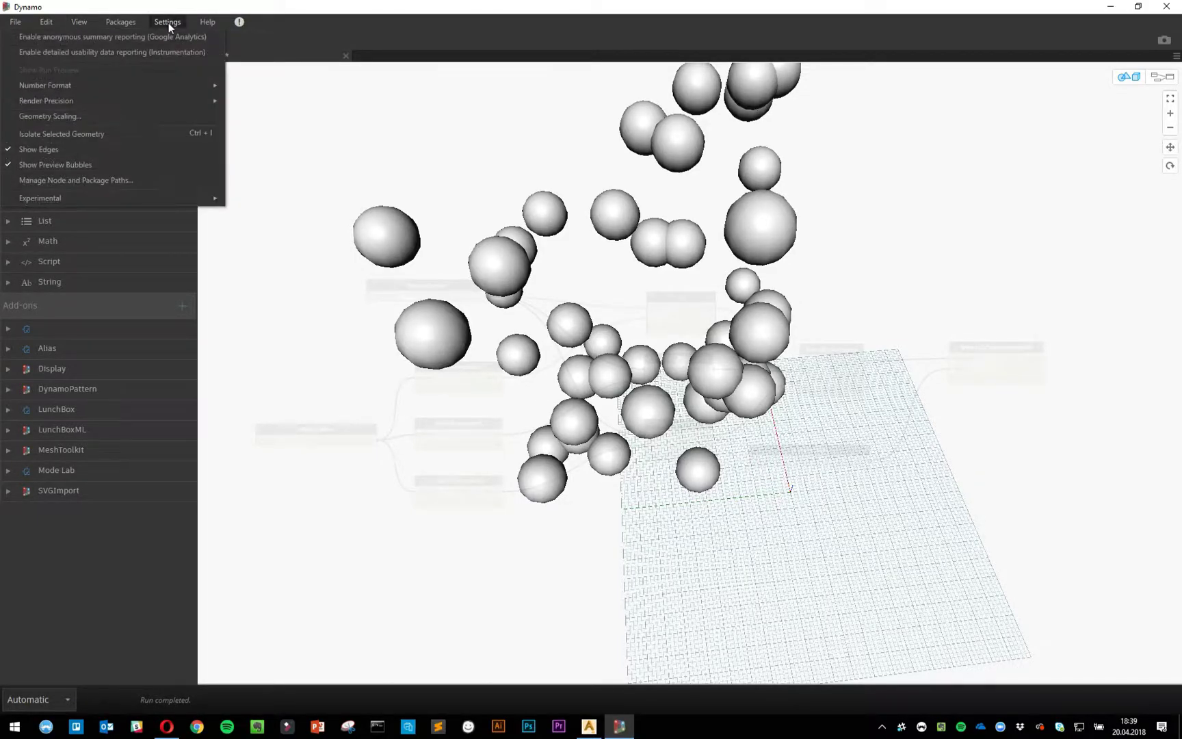
mouse_move(157, 99)
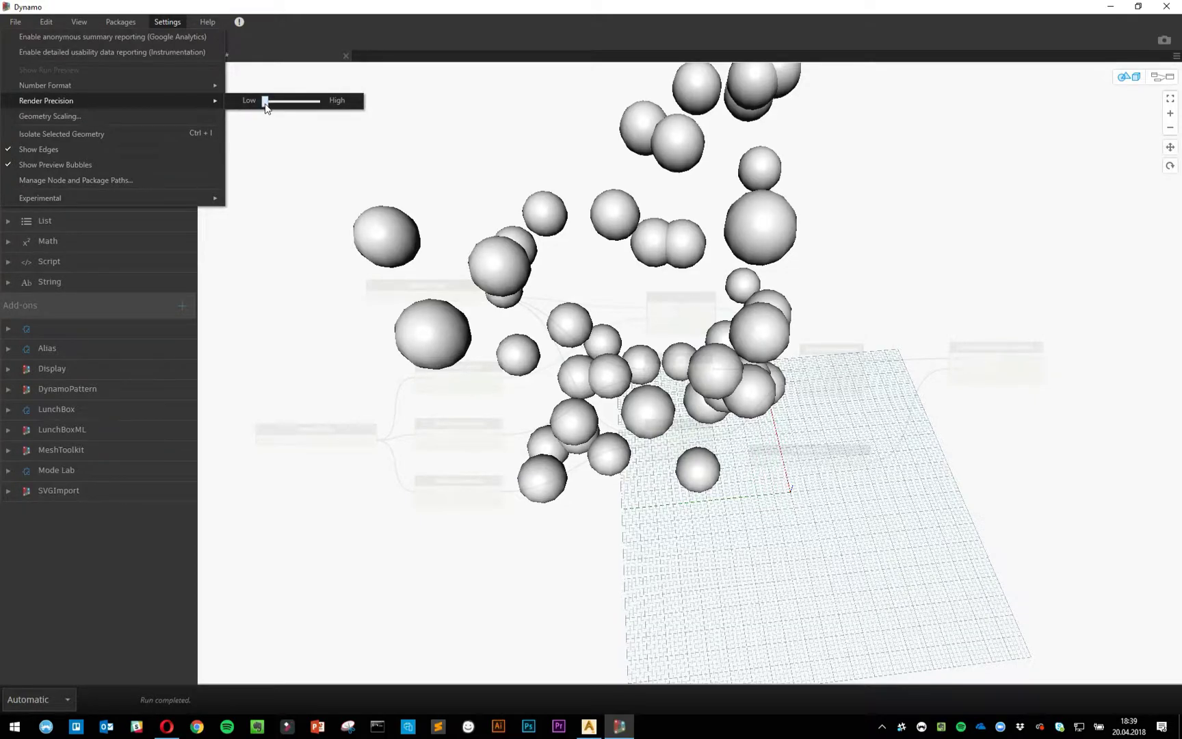
left_click_drag(266, 105, 280, 105)
mouse_move(279, 104)
left_mouse_down()
mouse_move(313, 105)
mouse_move(262, 106)
left_mouse_up()
left_click(606, 268)
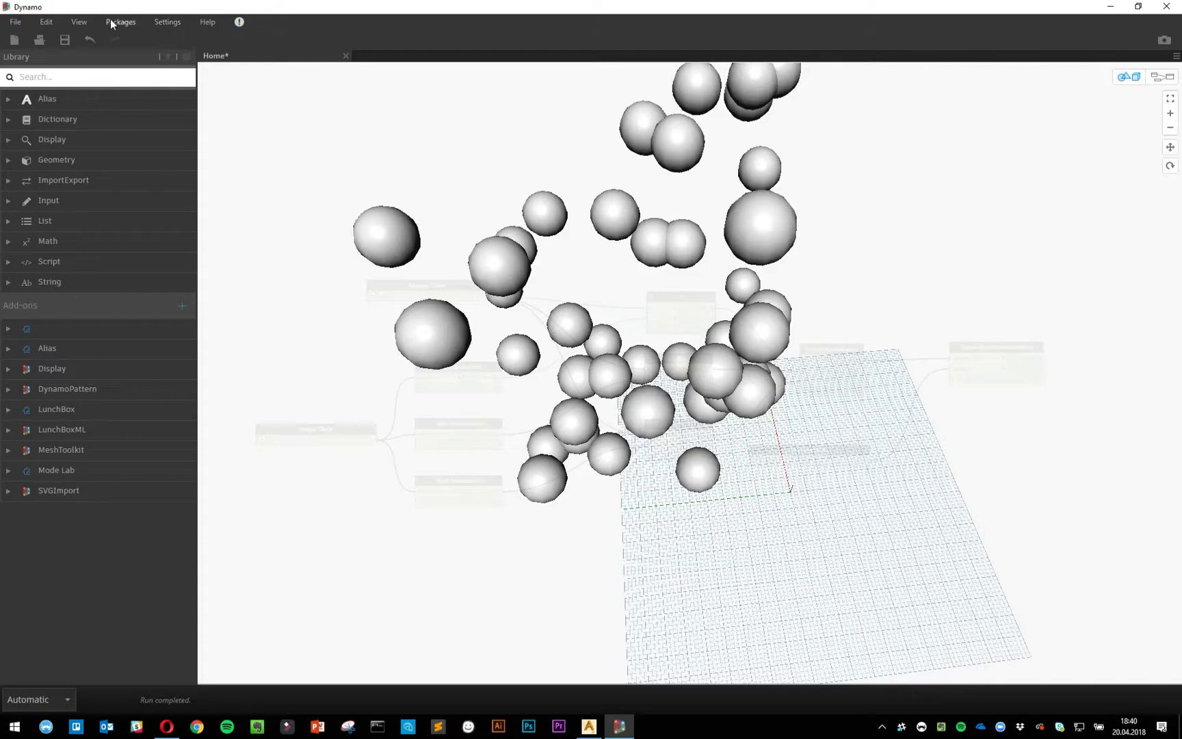
left_click(78, 24)
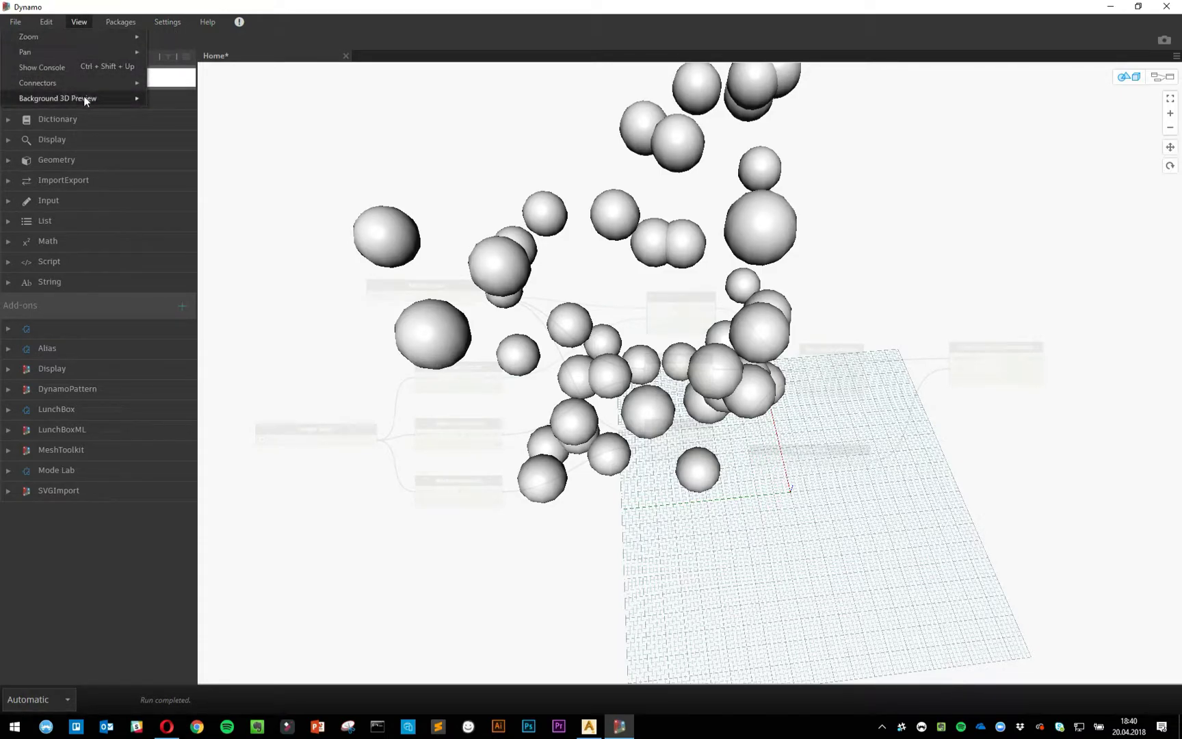
mouse_move(84, 99)
mouse_move(172, 99)
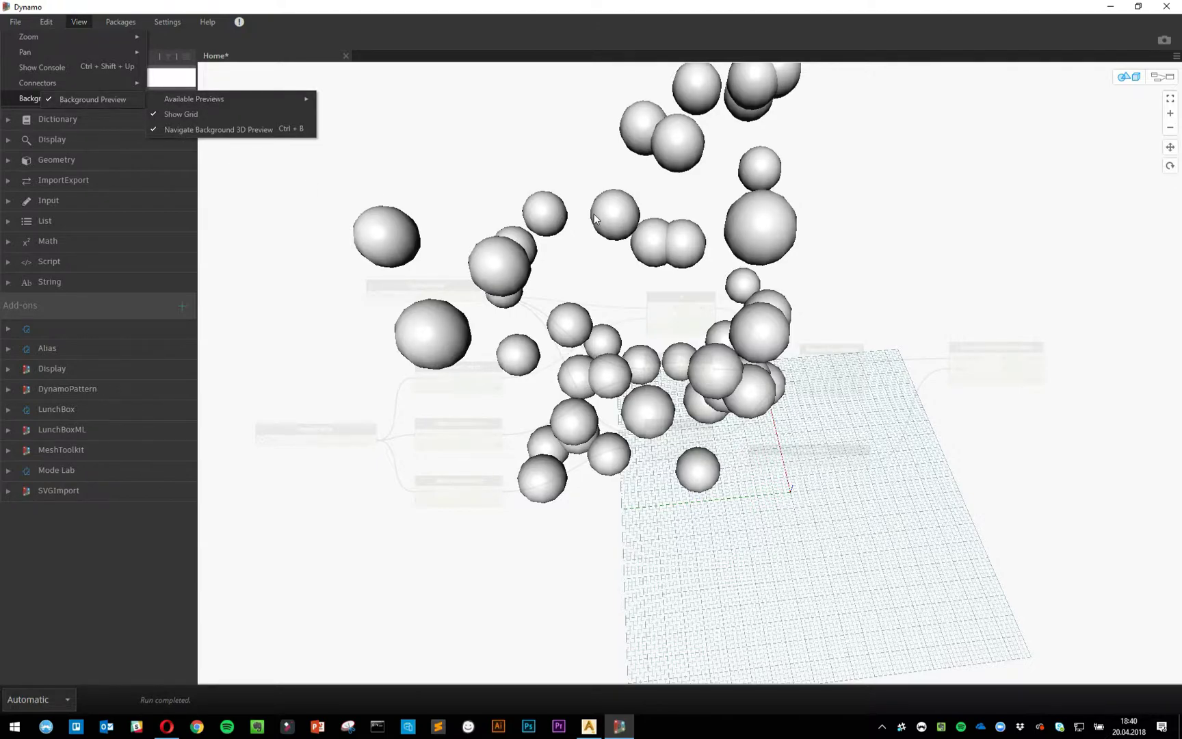
left_click(691, 220)
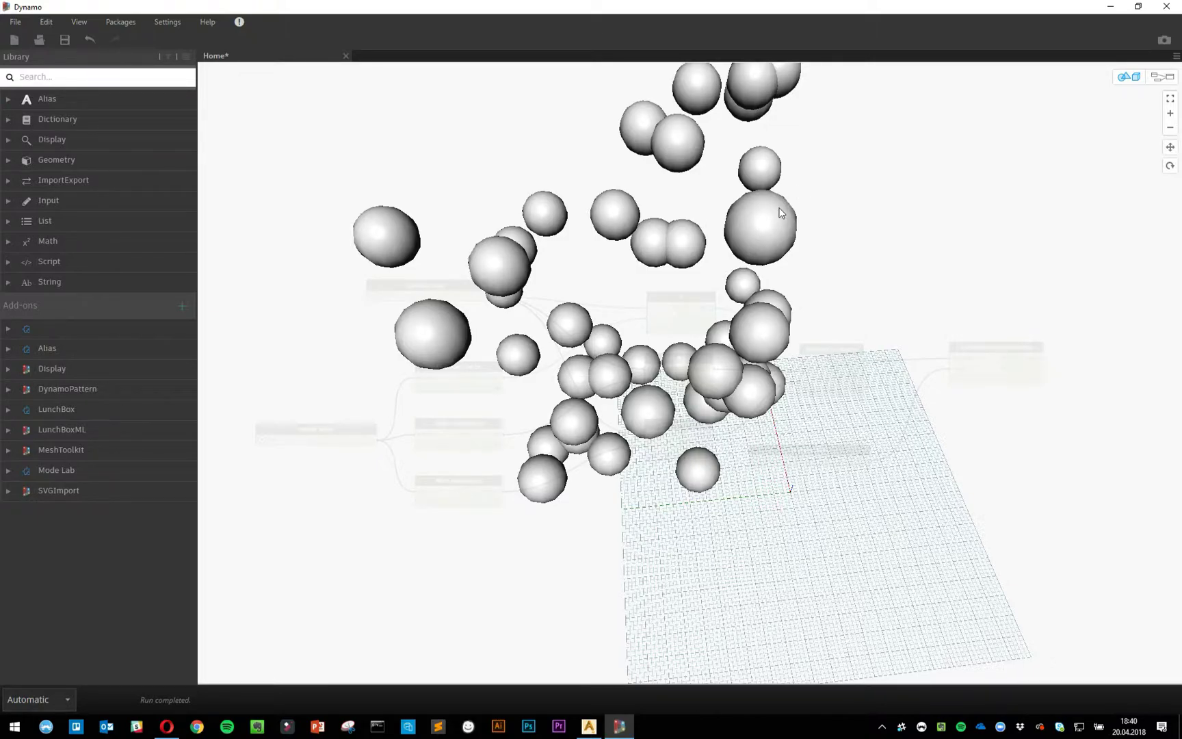
Step: Switch to Opera and compare the Known Issues and Dynamo FAQ wiki pages
key("alt+Tab")
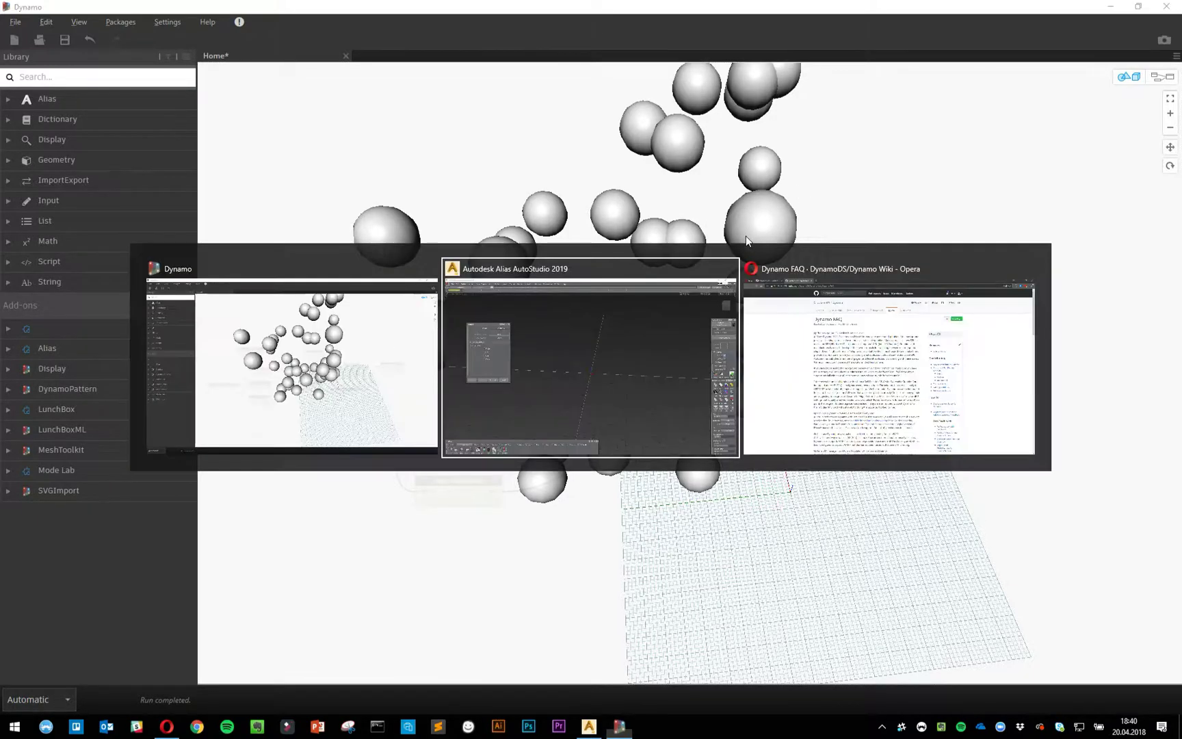
left_click(815, 329)
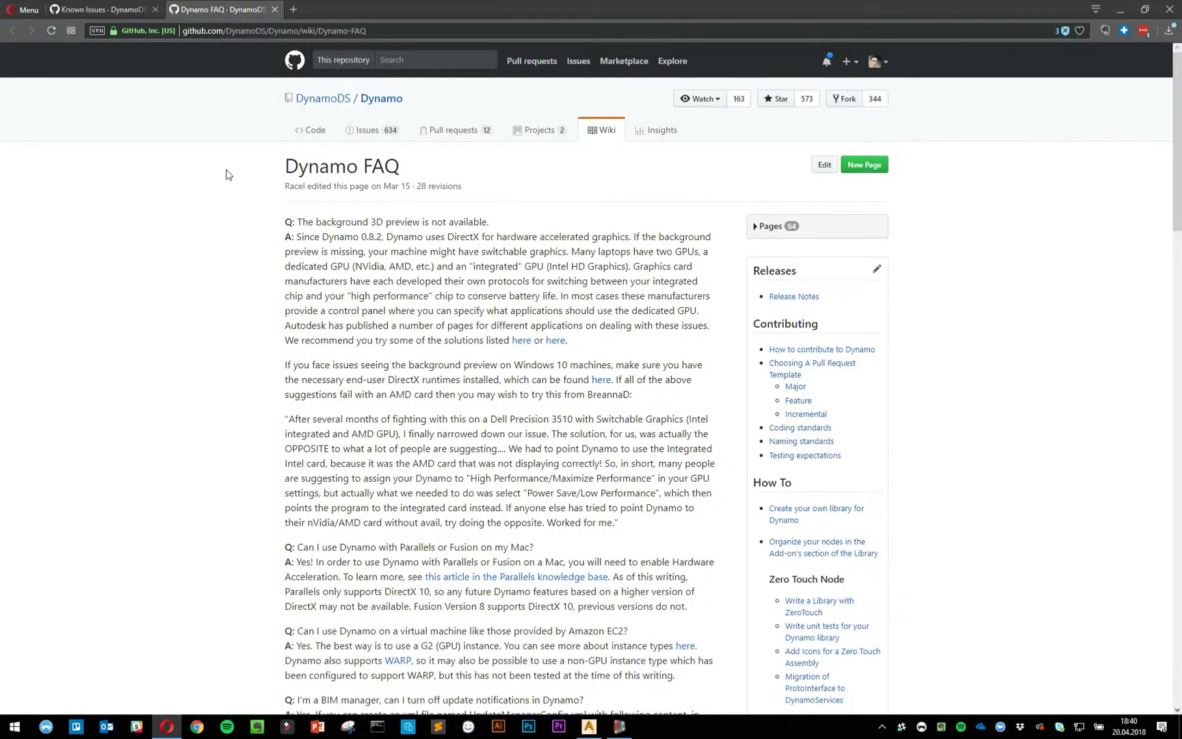
left_click(102, 11)
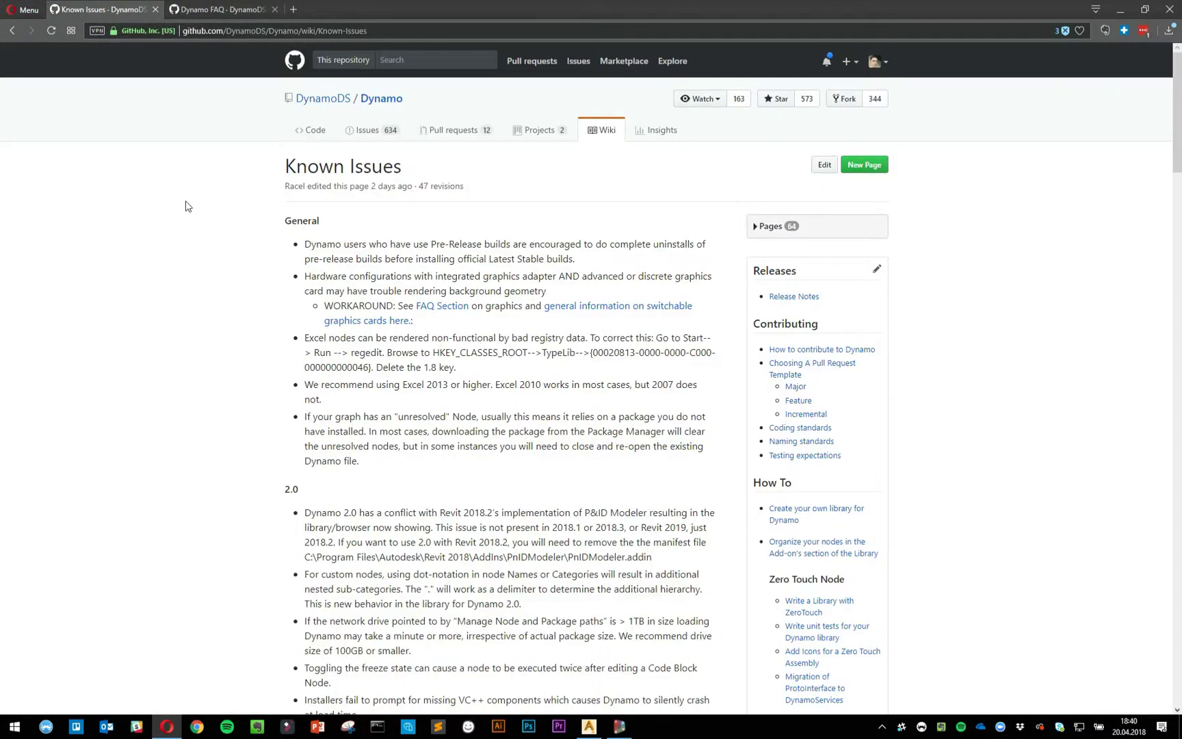
left_click(221, 11)
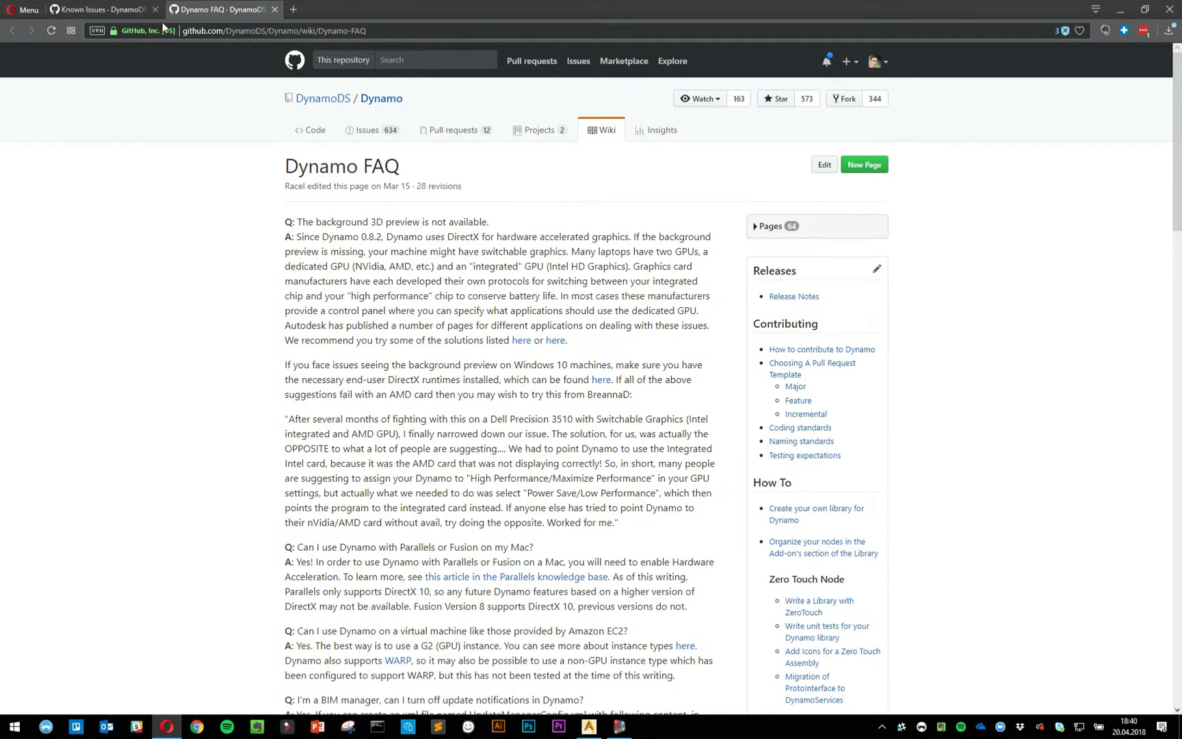
left_click(137, 9)
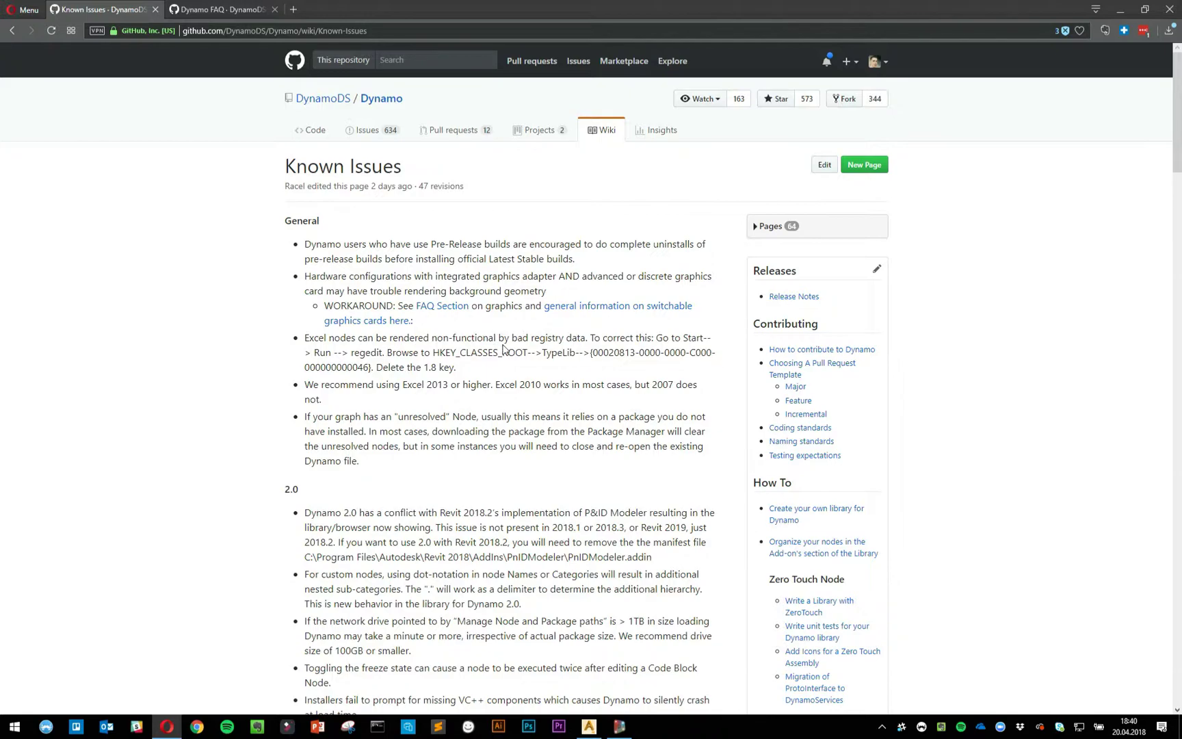
Step: Select the background geometry rendering note and highlight 'discrete graphics'
left_click_drag(413, 291, 551, 292)
left_click(558, 296)
left_click_drag(639, 277, 709, 278)
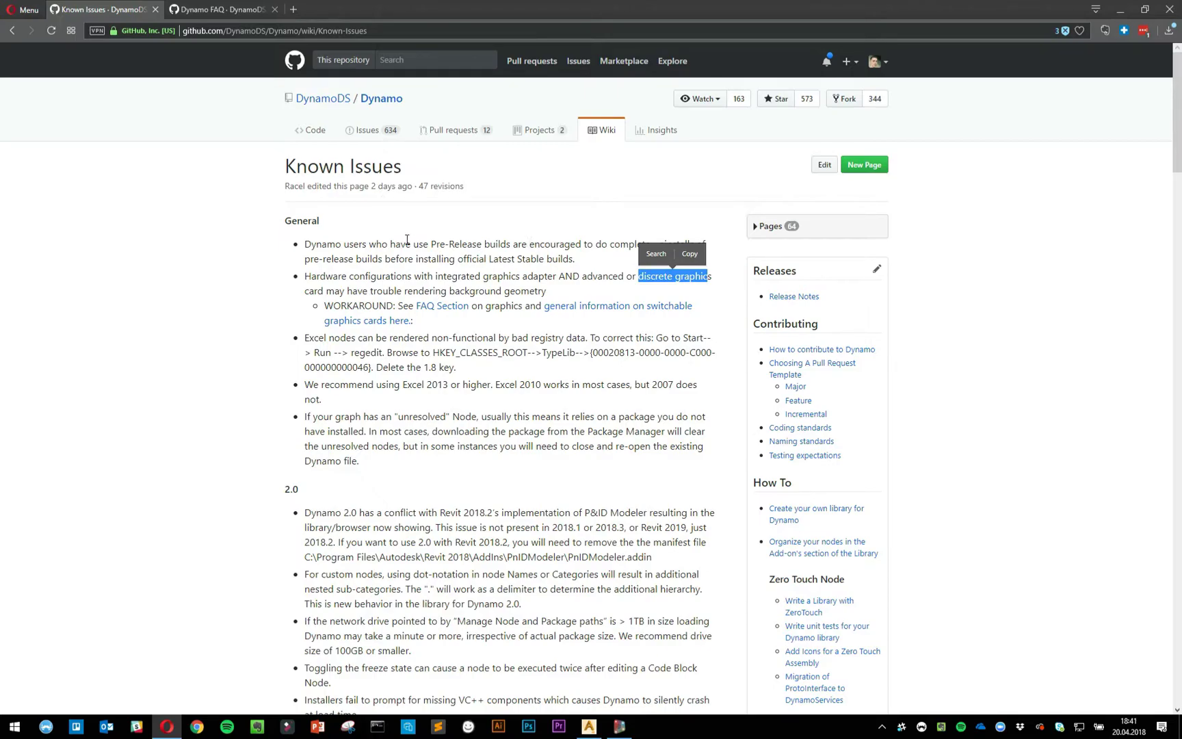
Step: Switch to the Dynamo FAQ tab about the unavailable background 3D preview
left_click(241, 7)
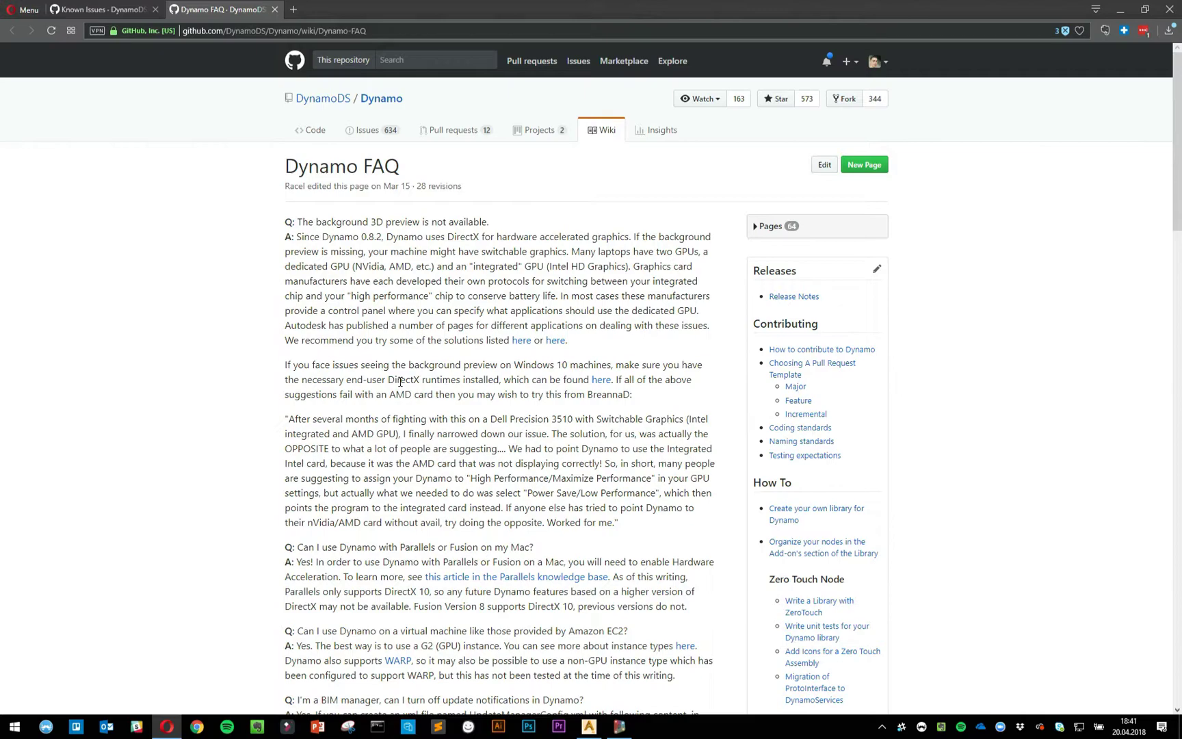
Step: Return to Dynamo and uncheck Background Preview to hide the 3D view
left_click(626, 733)
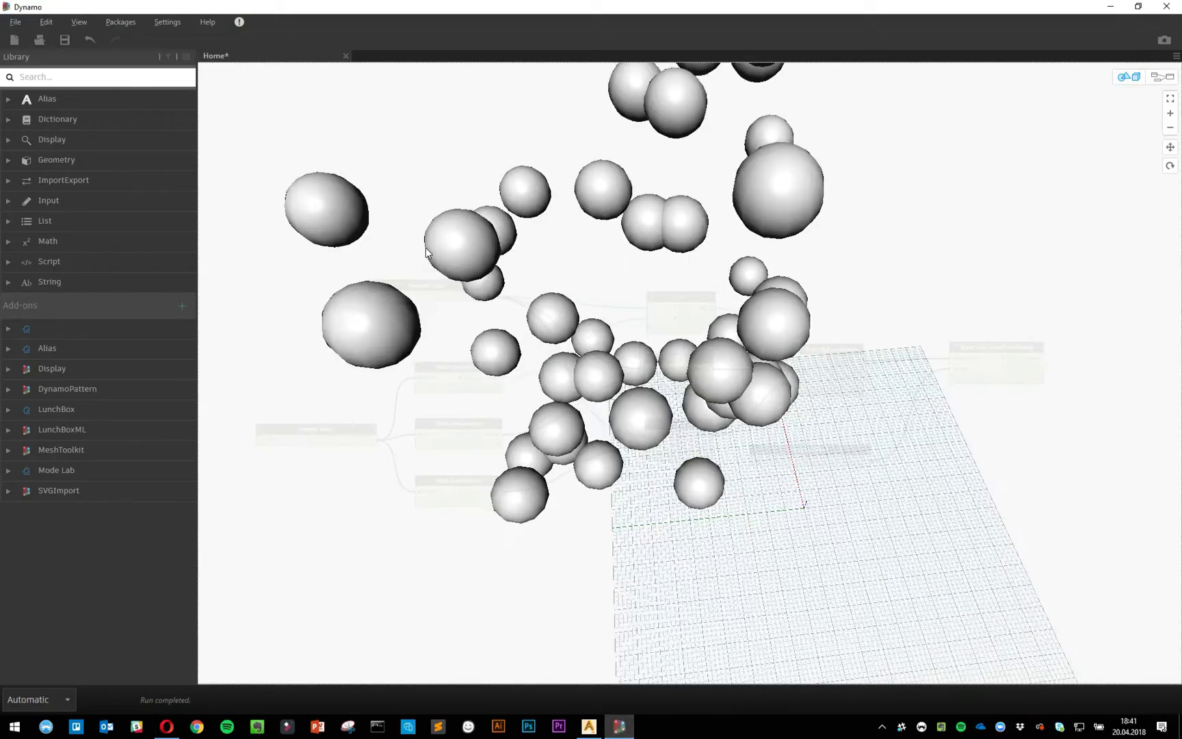
left_click(79, 22)
mouse_move(116, 99)
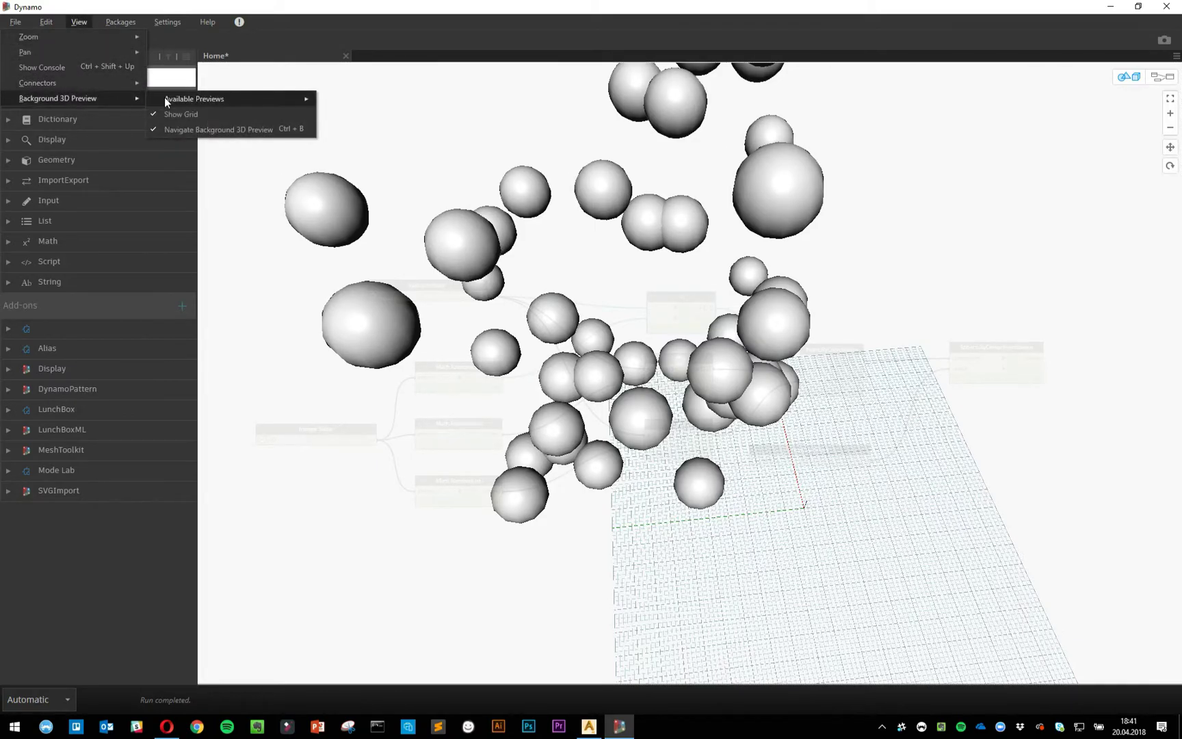
left_click(139, 97)
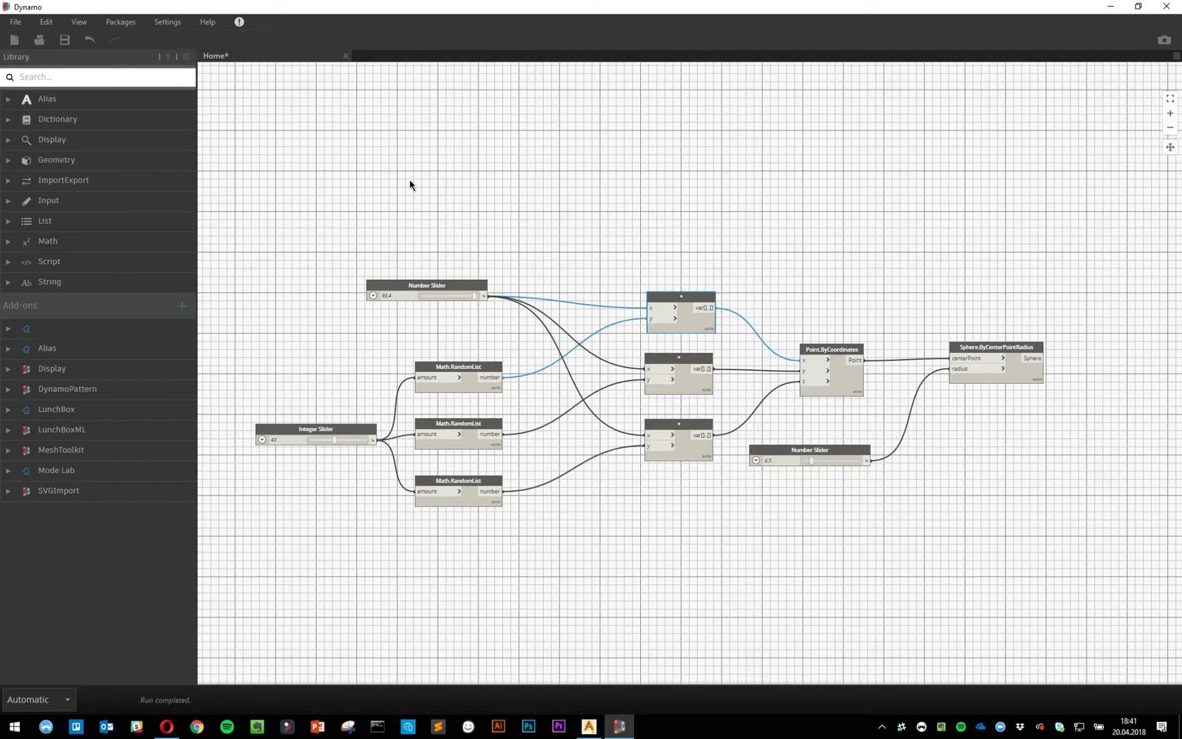
Step: Pan and zoom the canvas, then move Point.ByCoordinates slightly up
middle_click_drag(969, 252, 915, 242)
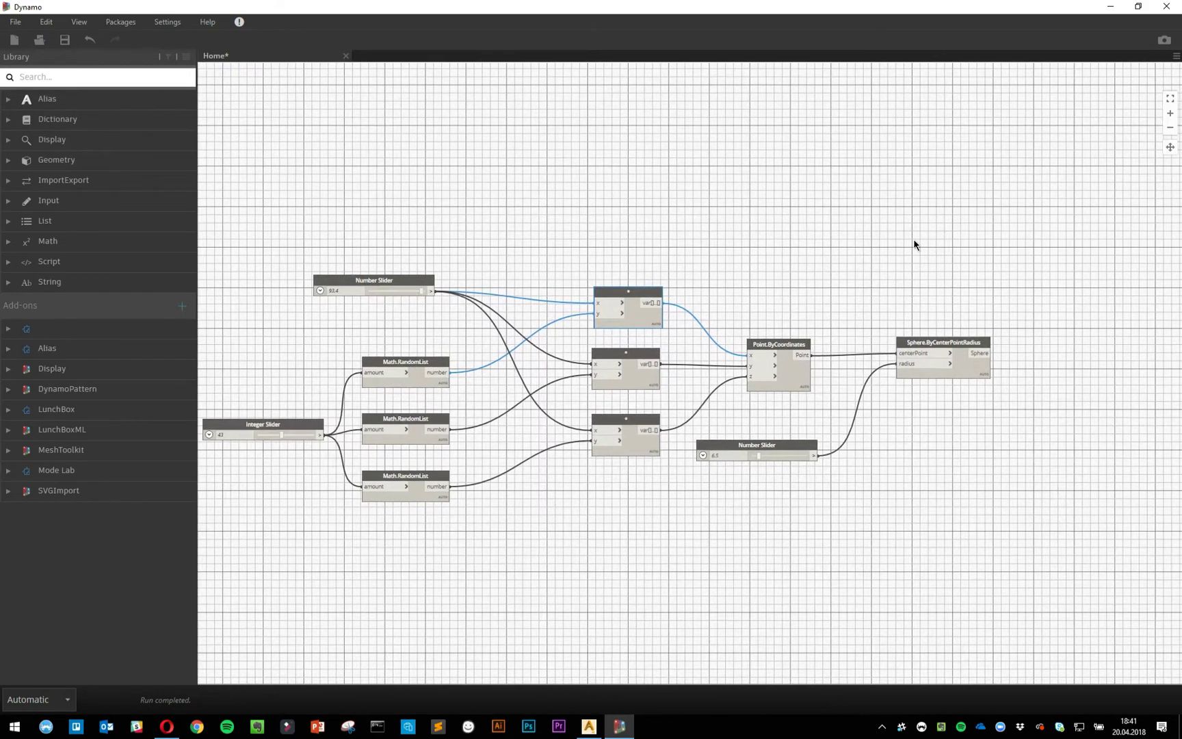
scroll(915, 245, "up", 1)
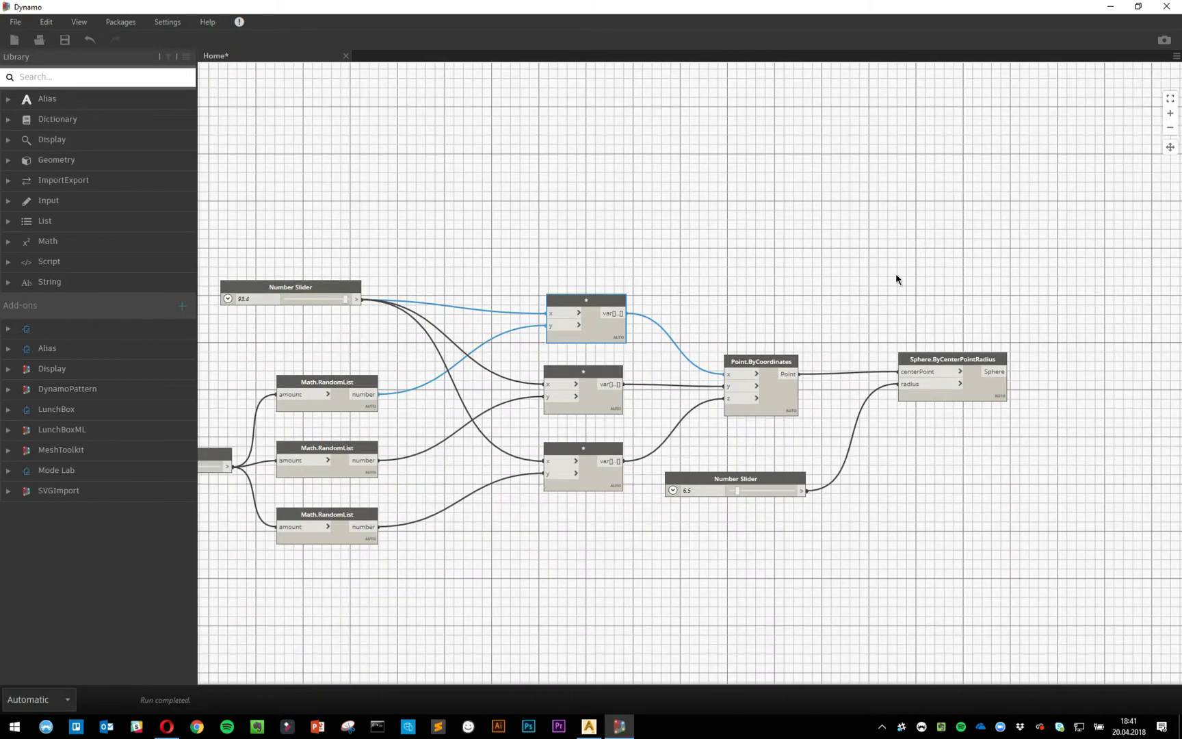
left_click_drag(775, 394, 778, 365)
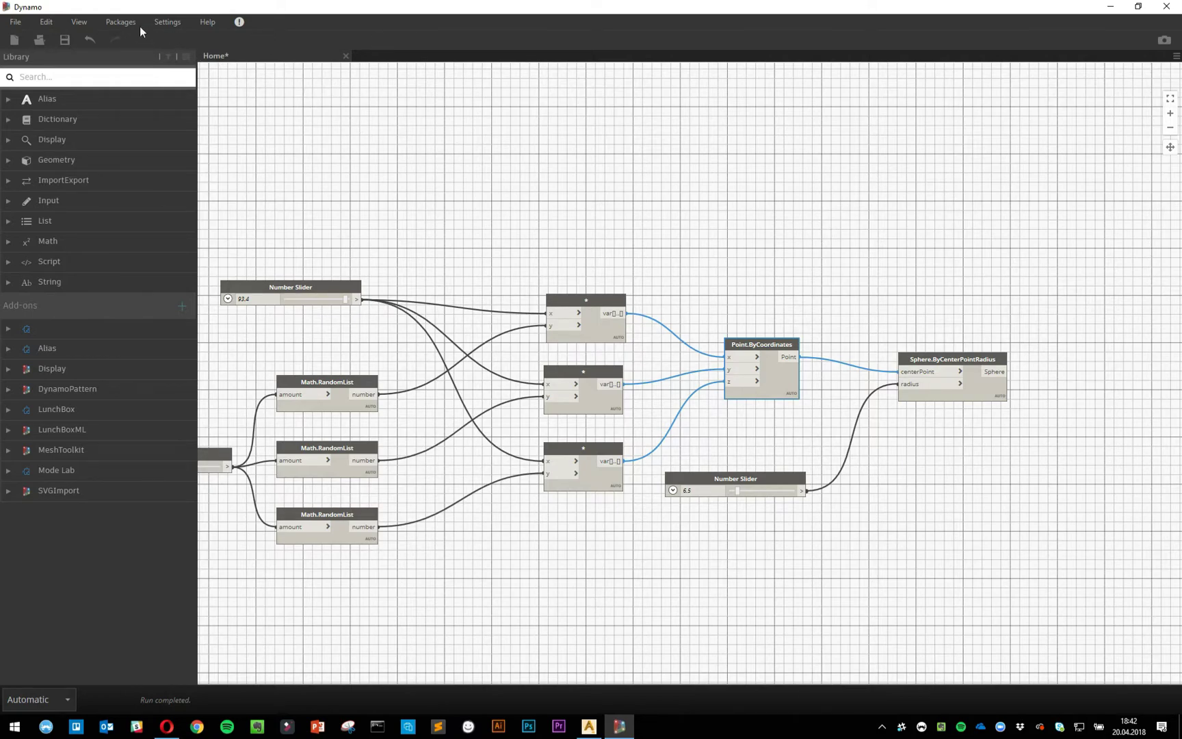
Step: Check Background Preview again under View > Background 3D Preview
left_click(80, 22)
mouse_move(105, 96)
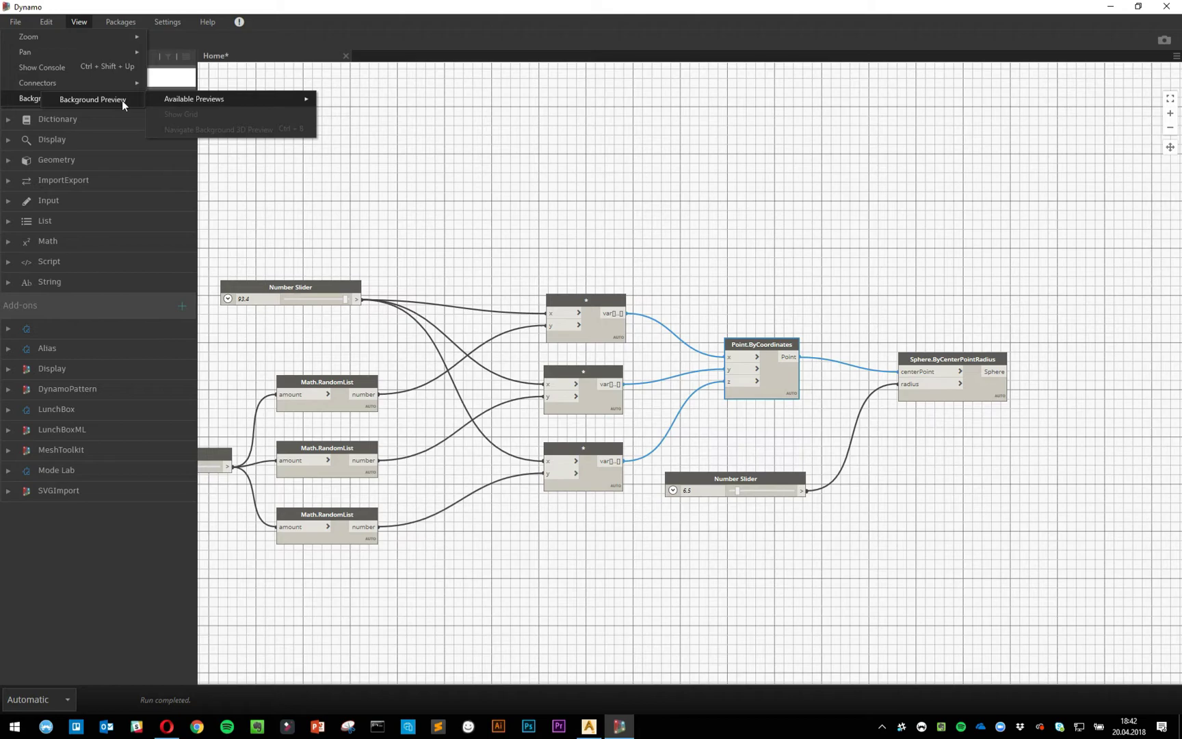
left_click(121, 100)
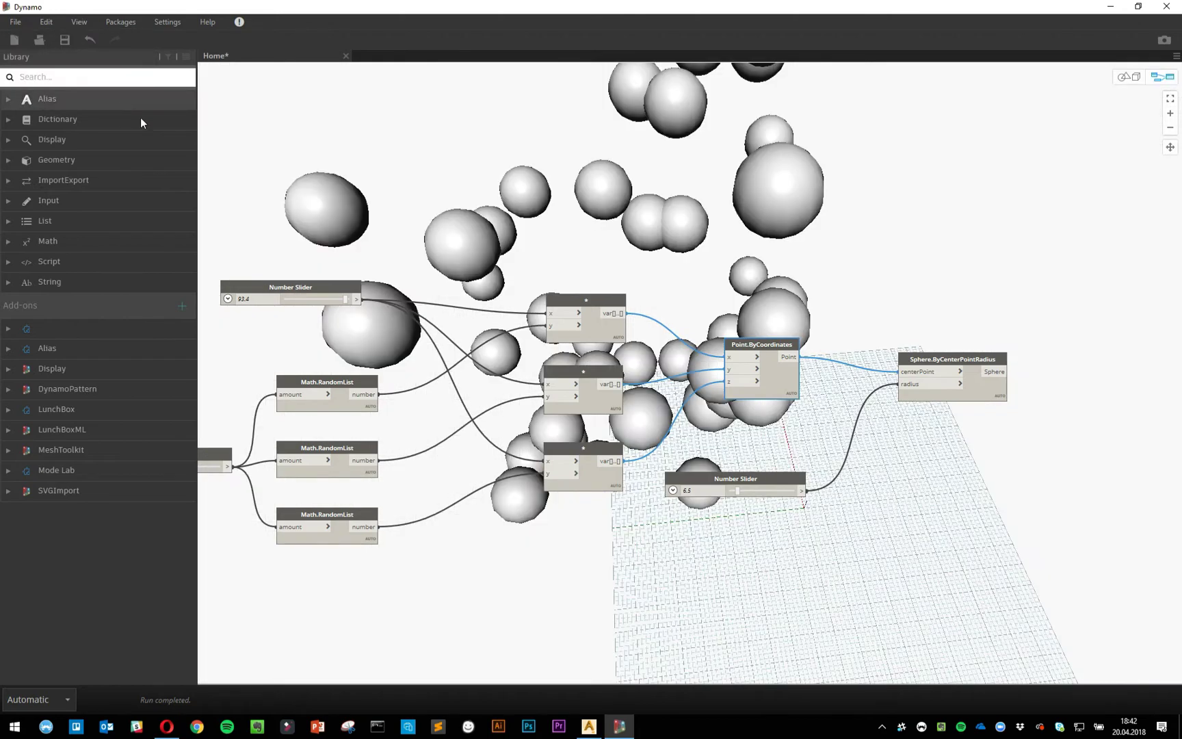
Step: Switch to 3D navigation and orbit around the sphere cloud, tilting the grid
left_click(1127, 77)
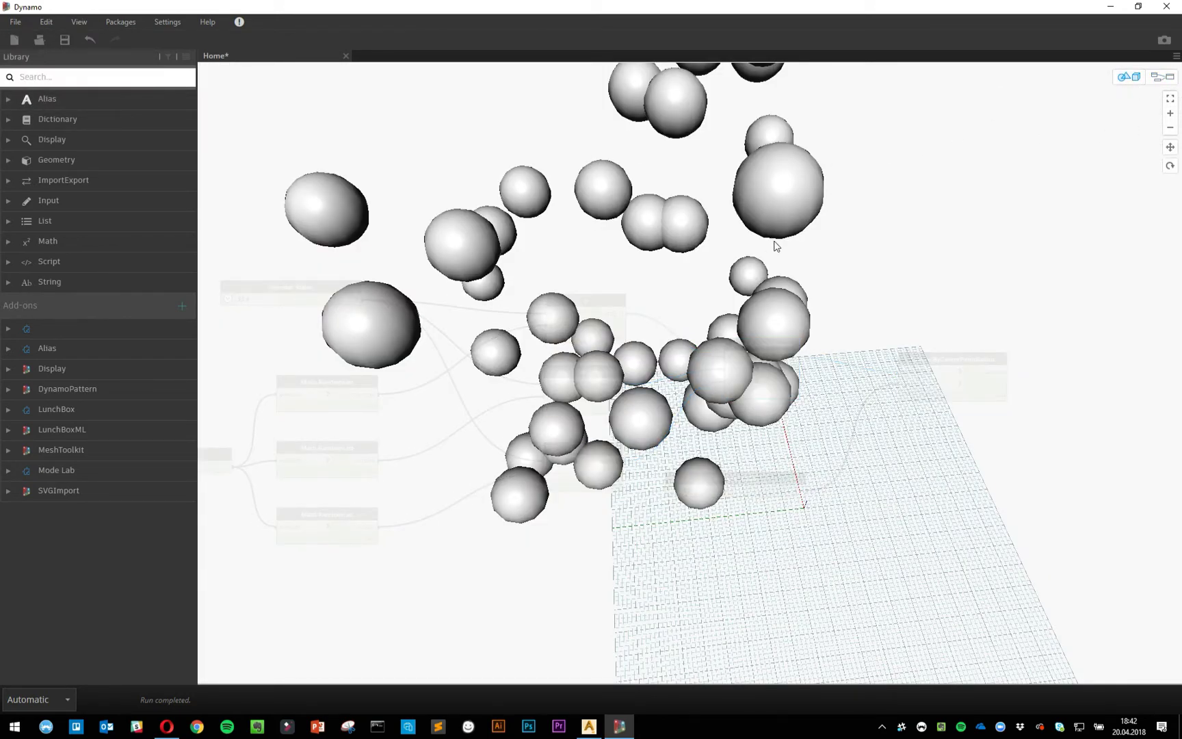
right_click_drag(774, 245, 911, 341)
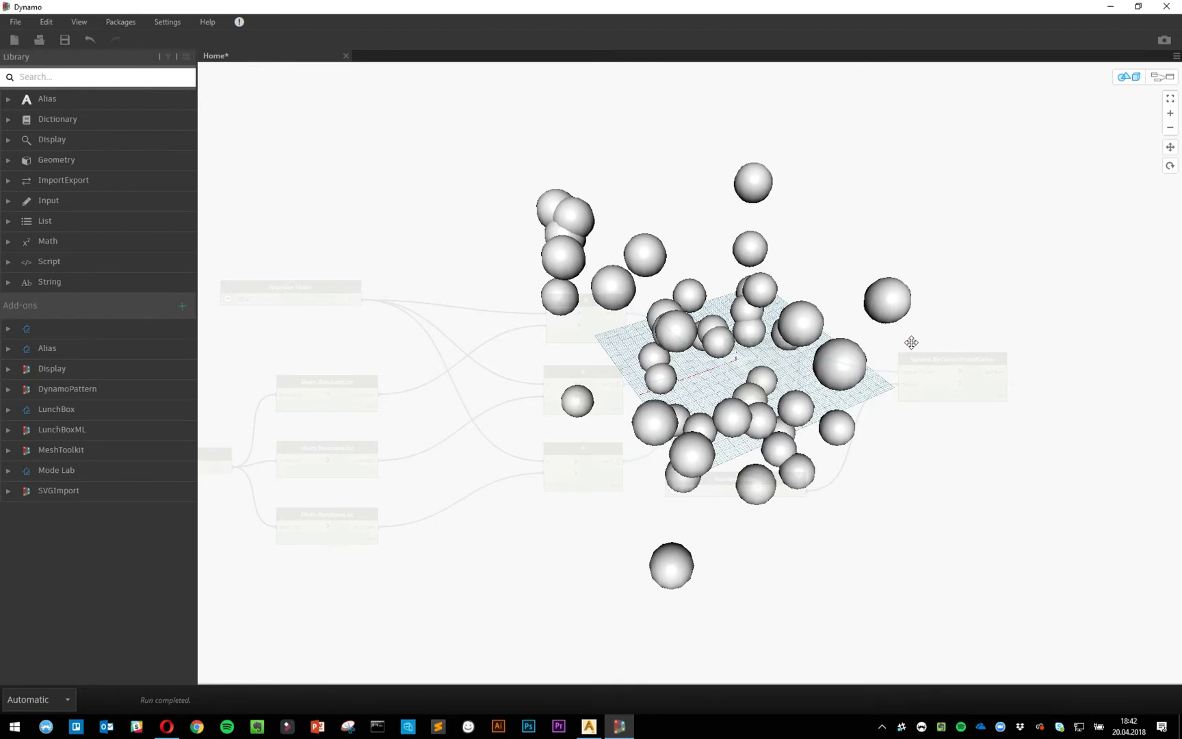
right_click_drag(912, 342, 852, 344)
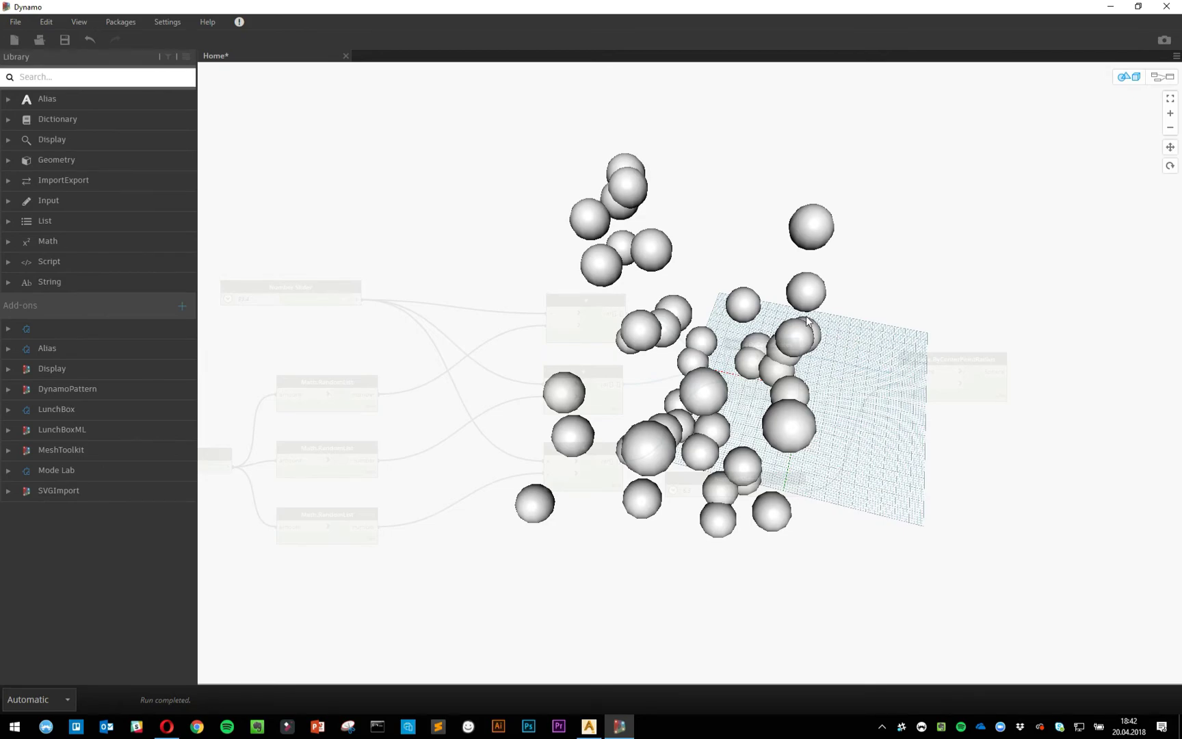
right_click_drag(689, 373, 565, 246)
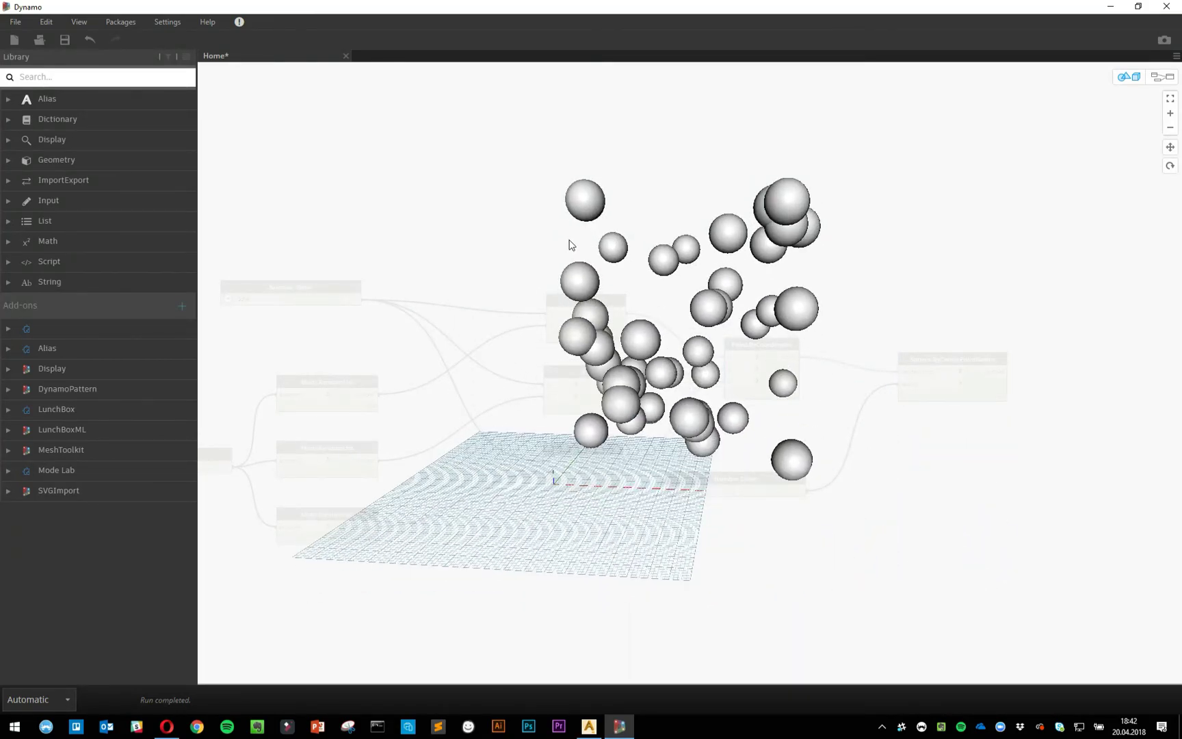